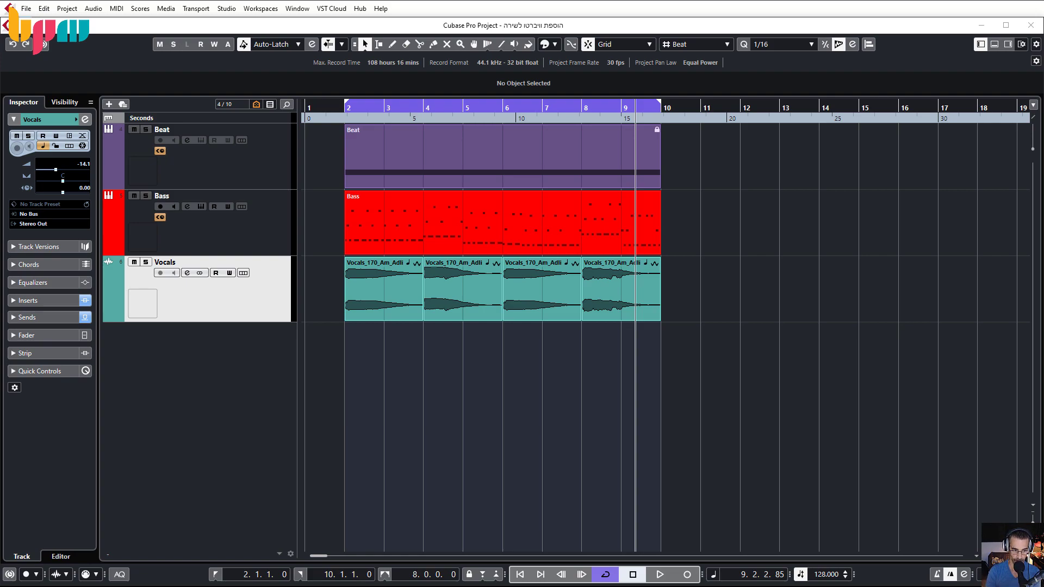
# Open the last Vocals clip in the Sample Editor and enable VariAudio editing for it.
pyautogui.doubleClick(647, 288)
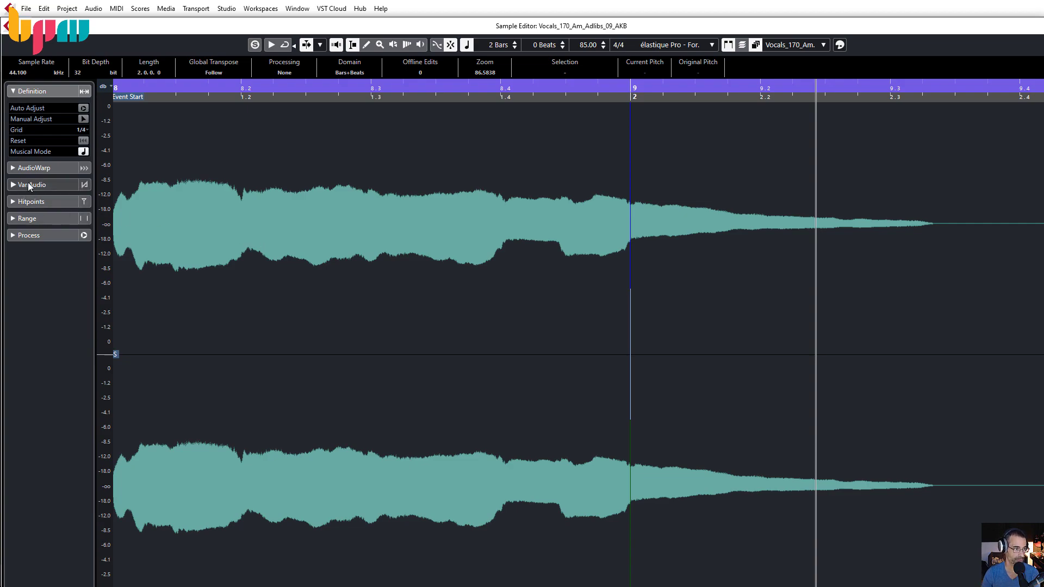
pyautogui.click(27, 184)
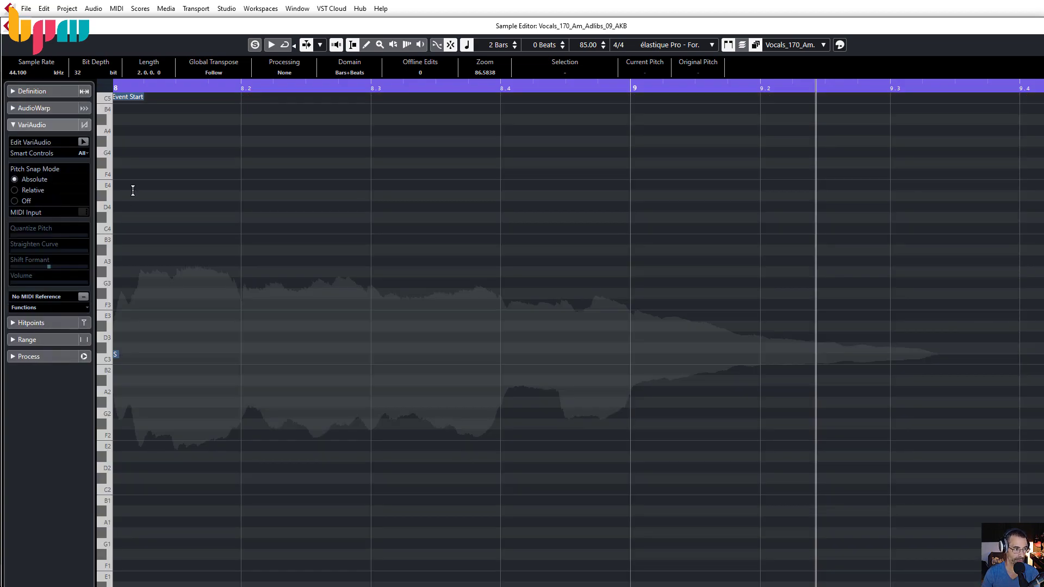
pyautogui.click(82, 142)
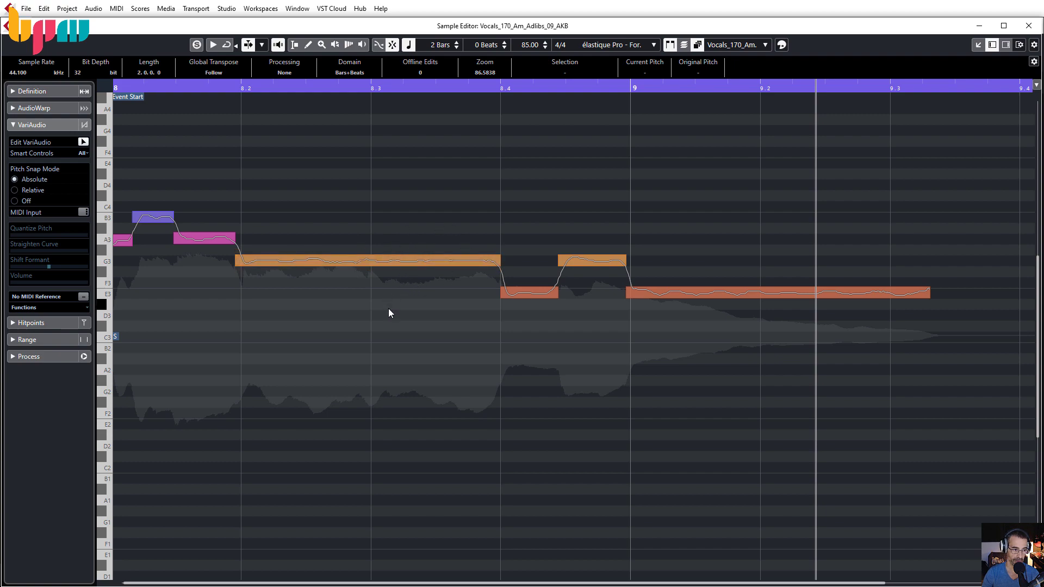
# Split the short G3 segment just before bar 9 and raise its second half to C4.
pyautogui.click(394, 265)
pyautogui.click(535, 296)
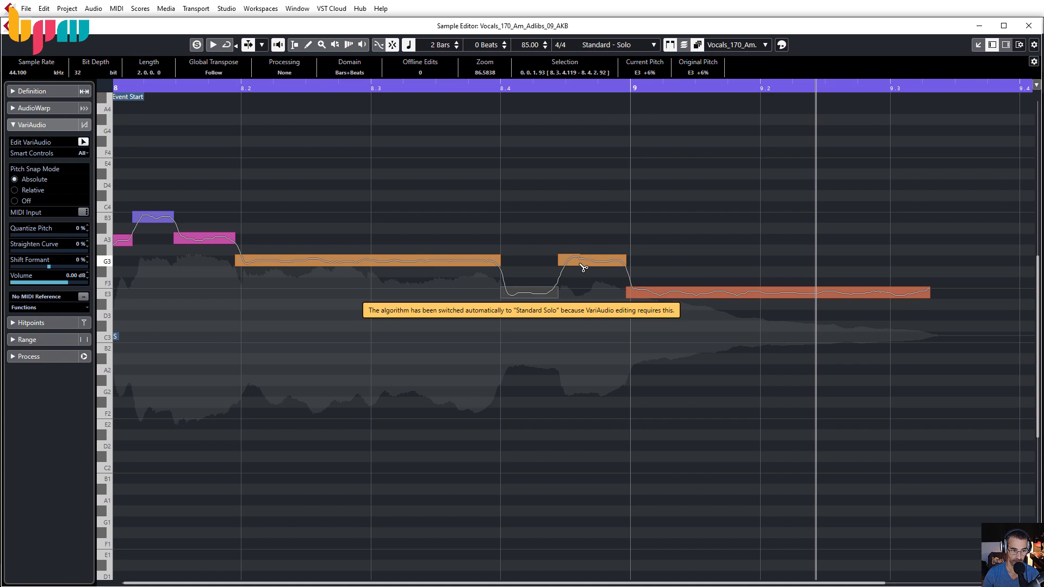
pyautogui.click(575, 259)
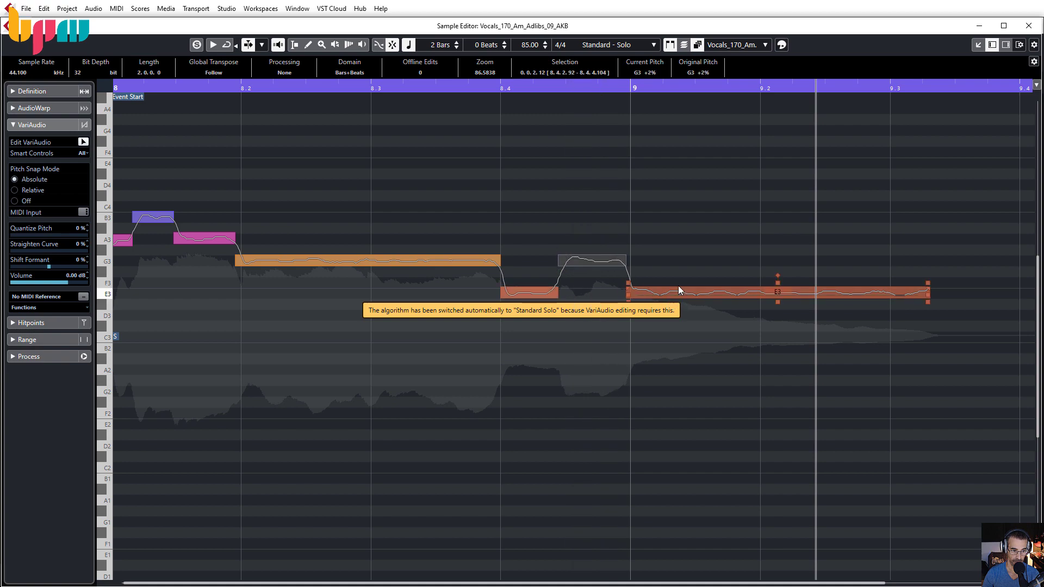
pyautogui.click(598, 268)
pyautogui.moveTo(604, 263); pyautogui.dragTo(606, 208)
# Try straightening the long E3 segment's pitch curve to 100 % and splitting it just before 9.2, and close the Sample Editor.
pyautogui.click(658, 288)
pyautogui.moveTo(664, 297); pyautogui.dragTo(694, 298)
pyautogui.click(604, 324)
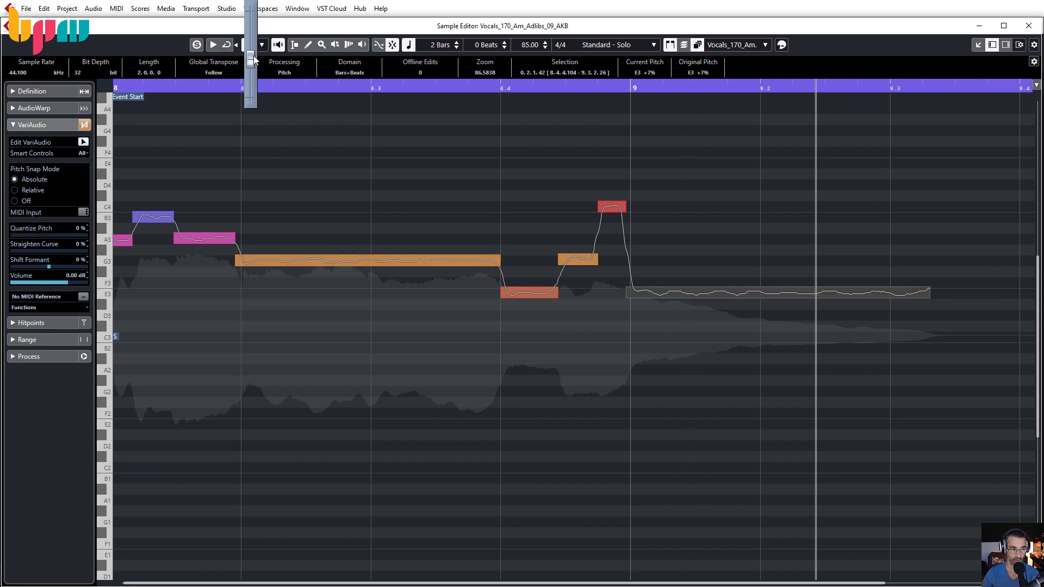
pyautogui.click(718, 291)
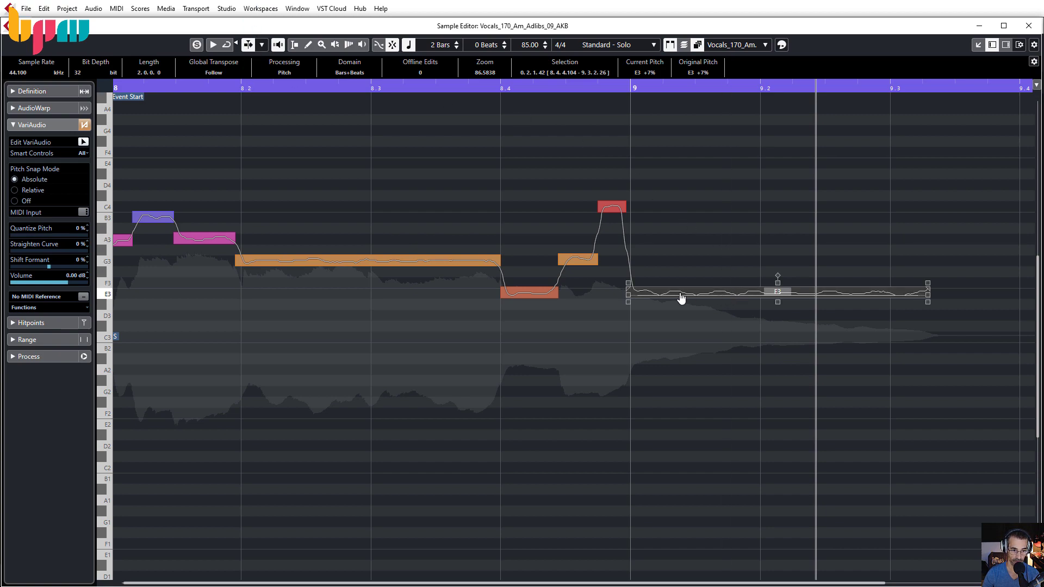
pyautogui.moveTo(751, 297); pyautogui.dragTo(775, 399)
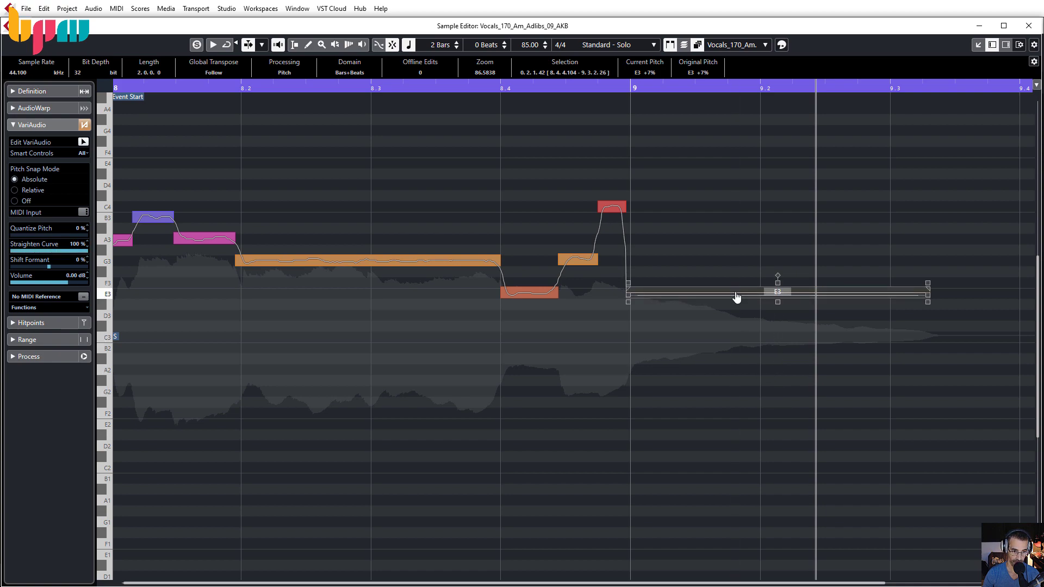
pyautogui.moveTo(777, 284); pyautogui.dragTo(774, 157)
pyautogui.click(754, 300)
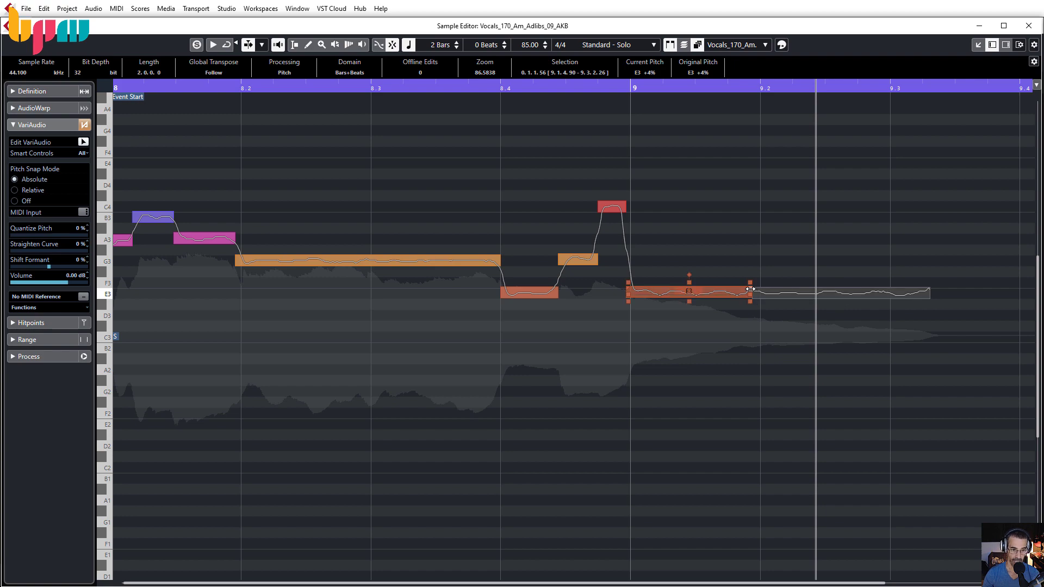
pyautogui.hotkey('ctrl', 'z')
pyautogui.click(742, 296)
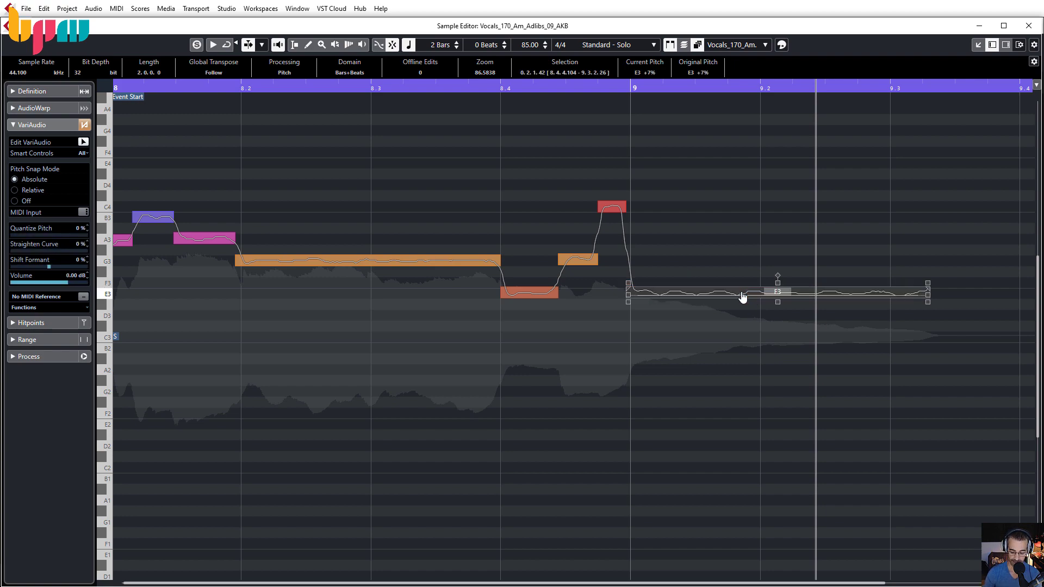
pyautogui.press('Return')
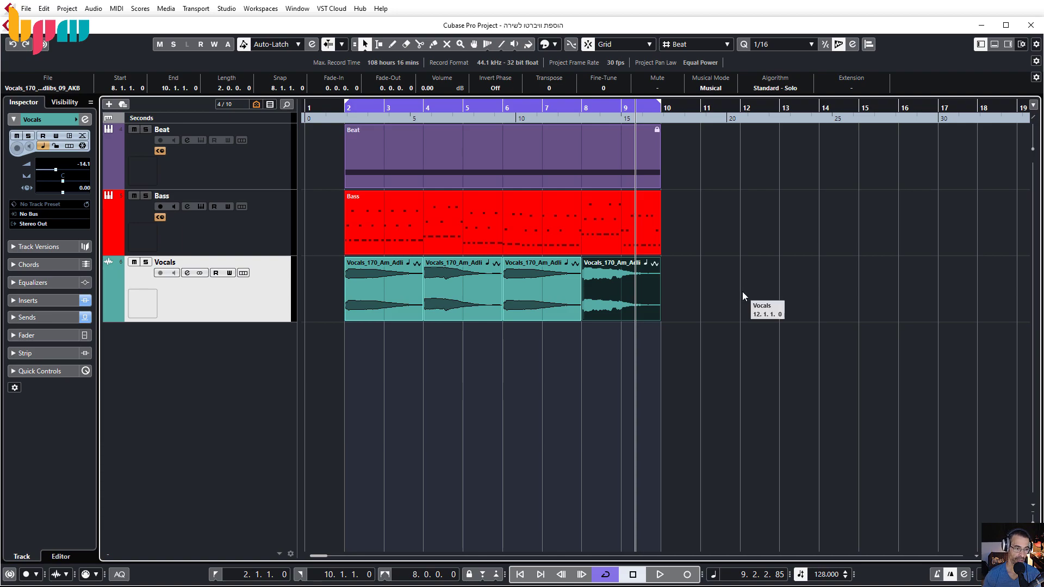
# Mute the Bass and Vocals tracks and play the Beat alone from the start of the loop.
pyautogui.click(656, 387)
pyautogui.press('KP_1')
pyautogui.click(134, 196)
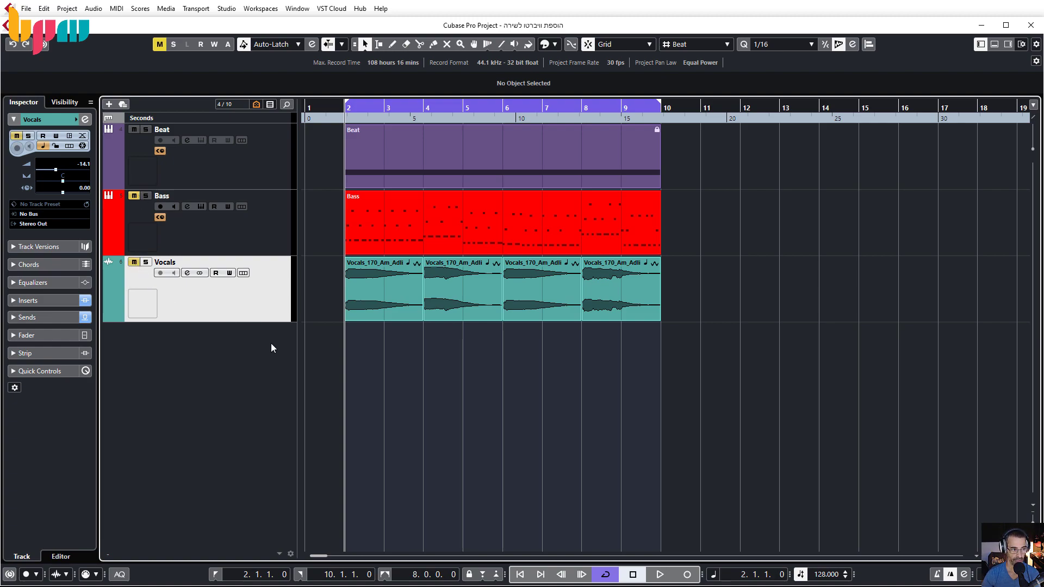
pyautogui.click(159, 170)
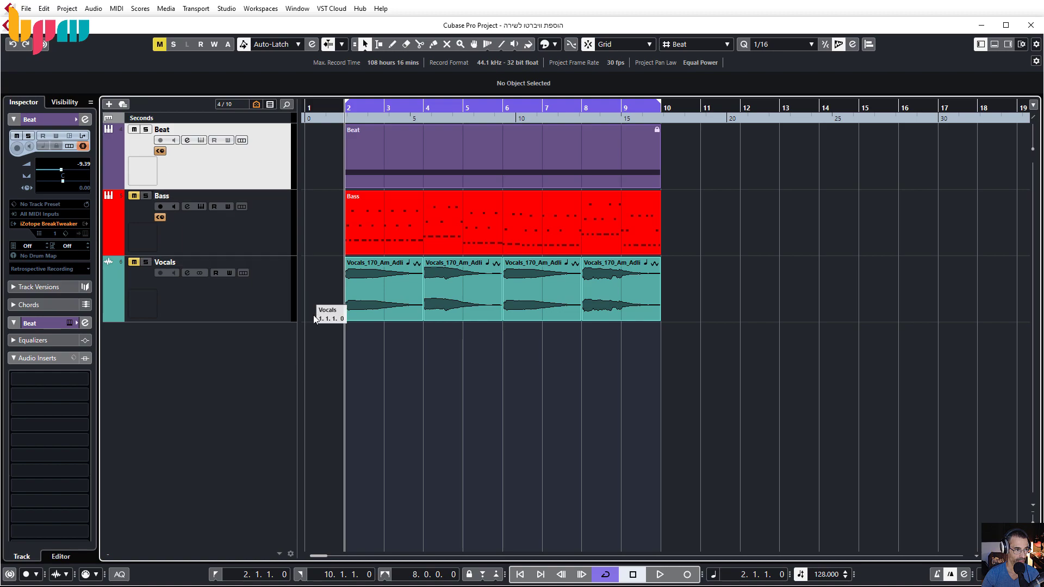
pyautogui.press('space')
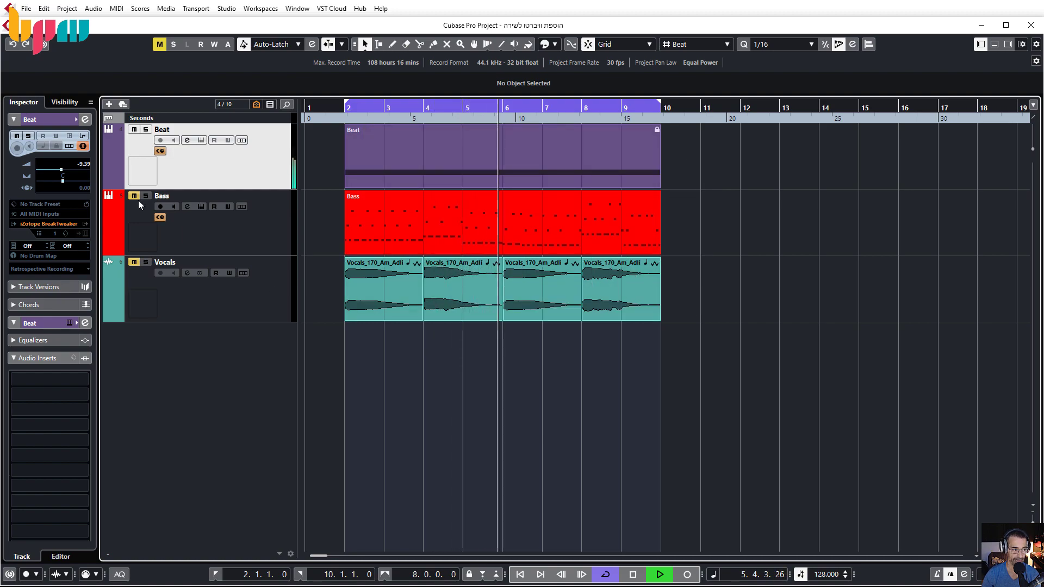
# Unmute the Bass and Vocals tracks one after the other during playback, and stop after listening to the full mix.
pyautogui.click(239, 227)
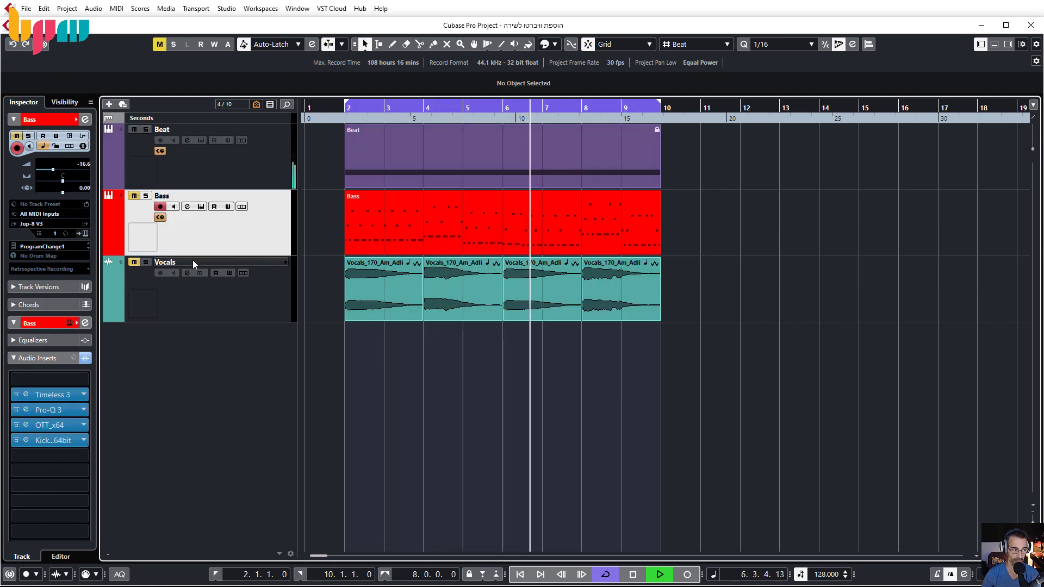
pyautogui.click(134, 196)
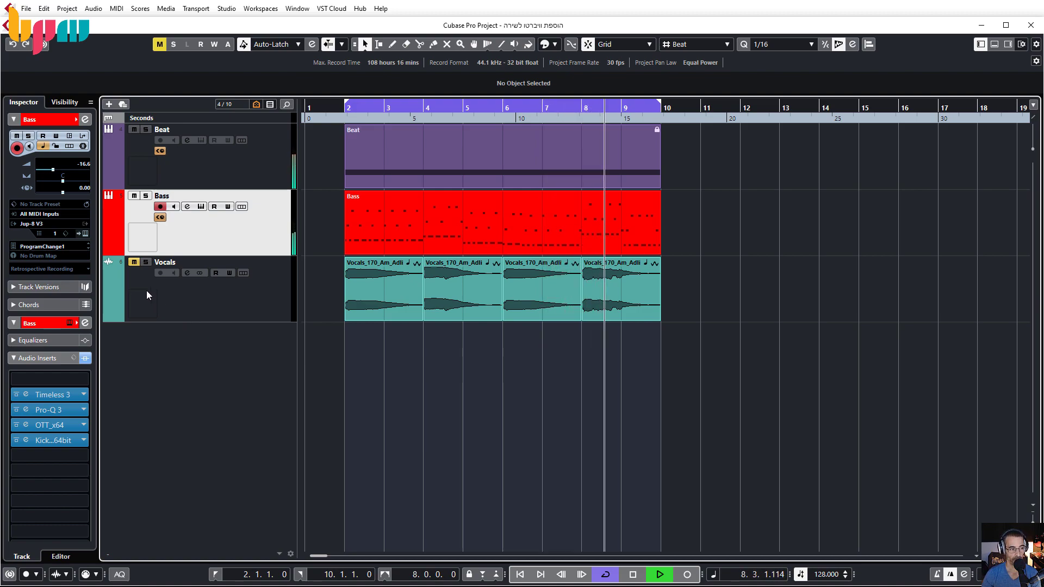
pyautogui.click(133, 262)
pyautogui.click(184, 306)
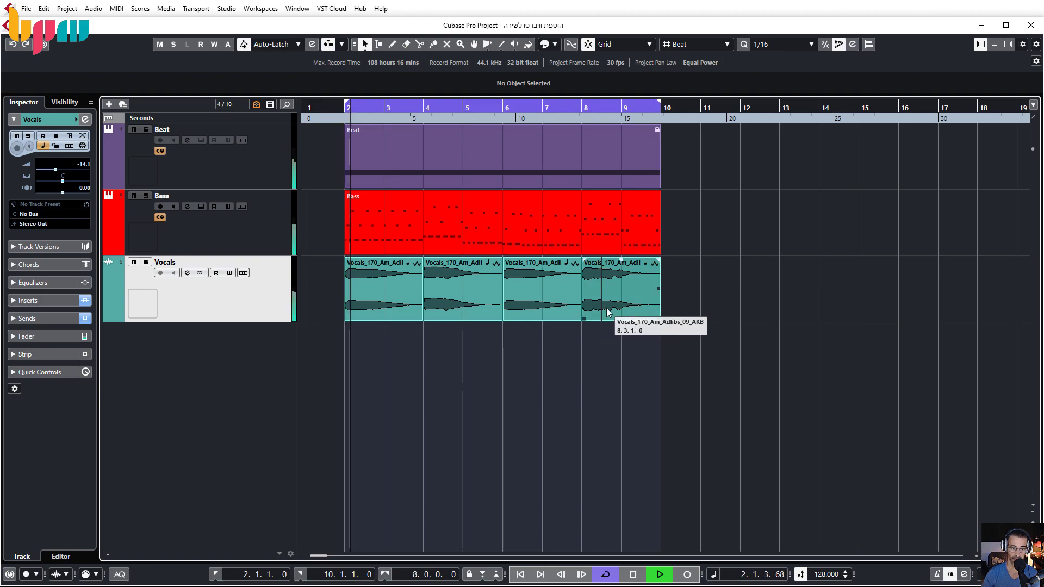
pyautogui.press('space')
# Reanalyze the audio of the last Vocals clip in VariAudio and return to the project.
pyautogui.press('ctrl')
pyautogui.doubleClick(620, 291)
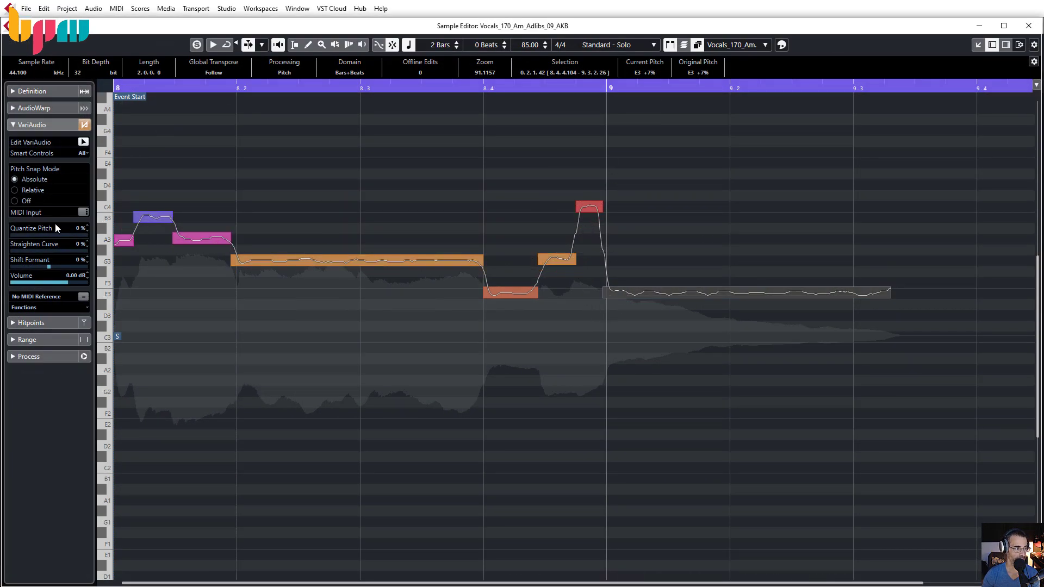
pyautogui.click(71, 305)
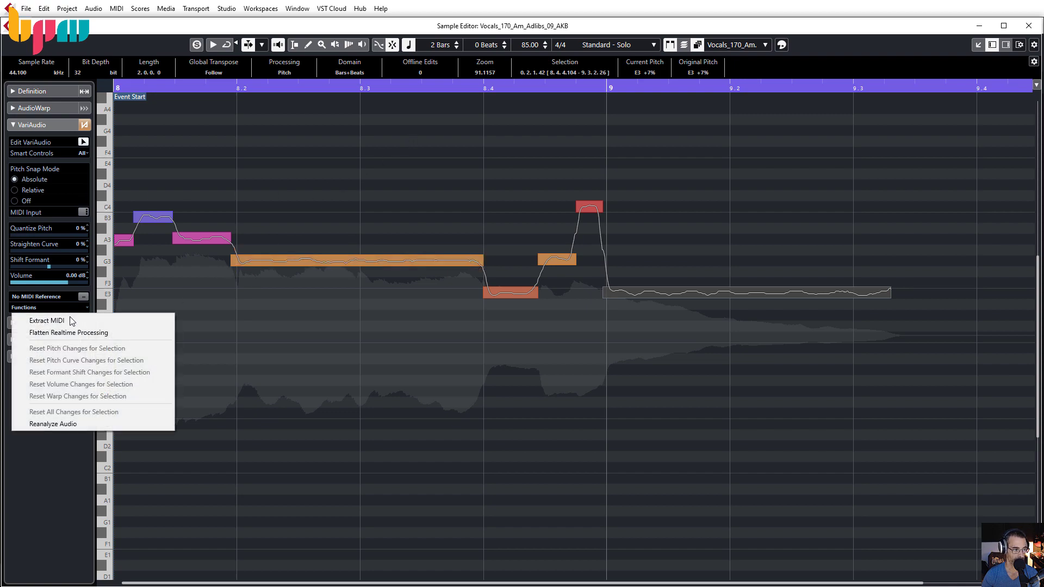
pyautogui.click(69, 423)
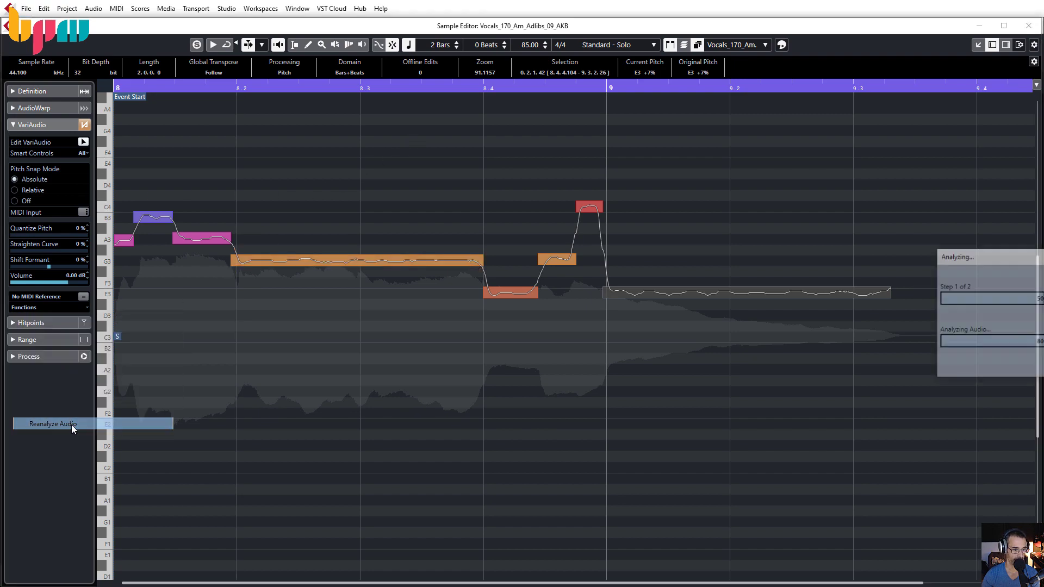
pyautogui.hotkey('ctrl', 'e')
pyautogui.click(605, 378)
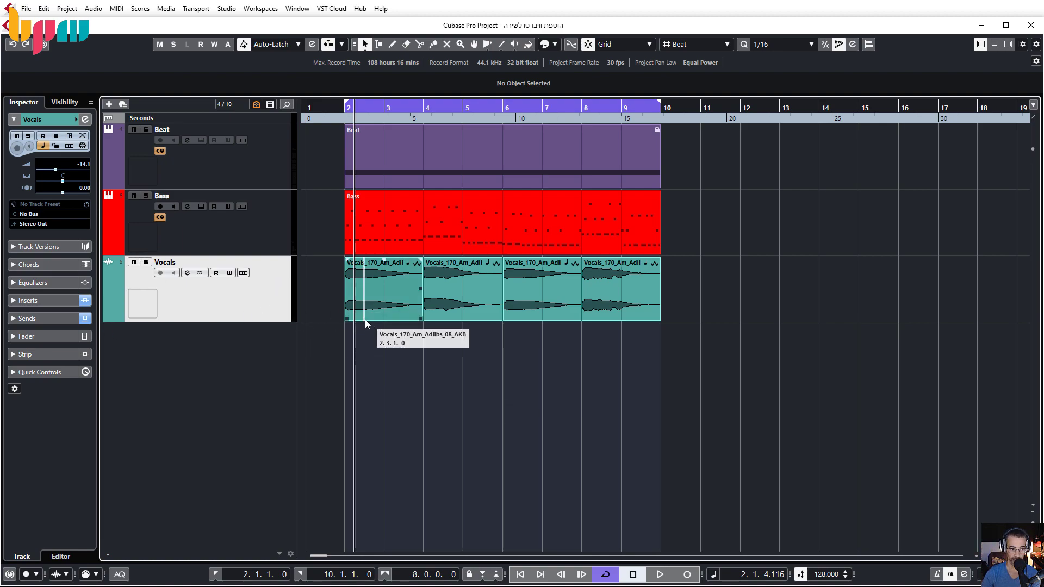
# Browse the Bloom - Amy Kirkpatrick set under Loops & Samples in a widened media browser.
pyautogui.click(1008, 44)
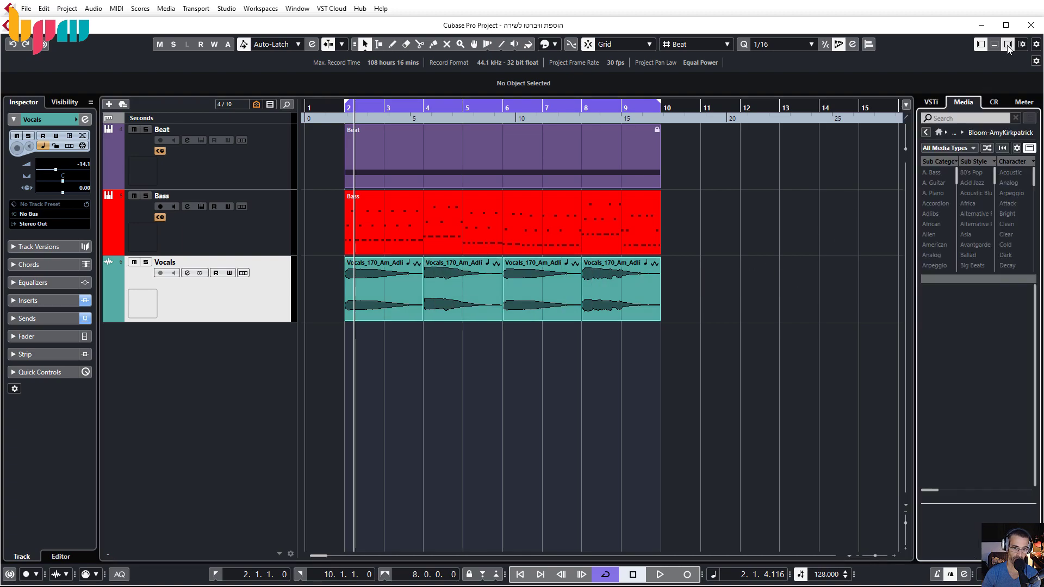
pyautogui.scroll(4, 935, 411)
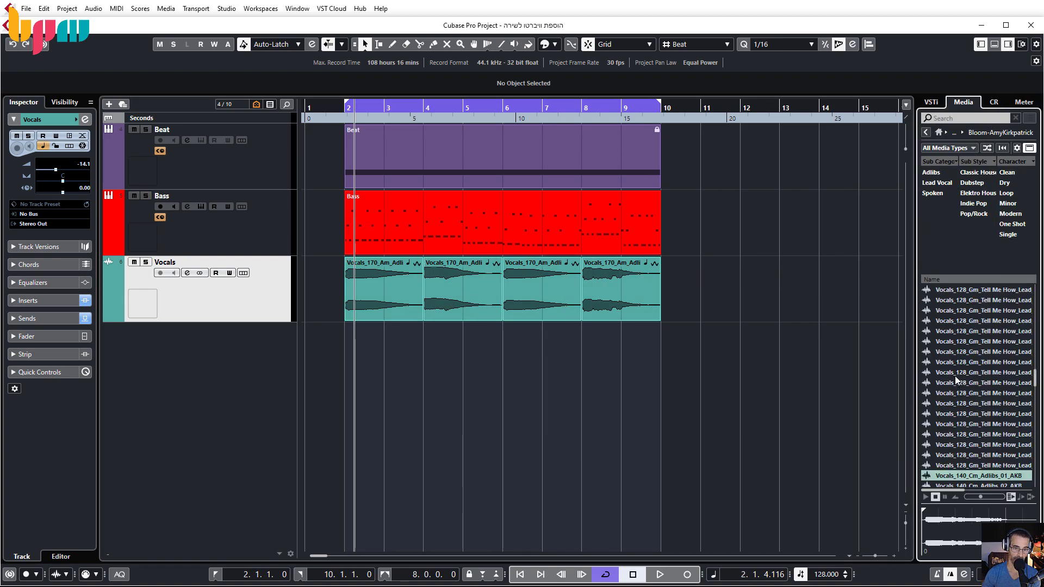
pyautogui.click(940, 133)
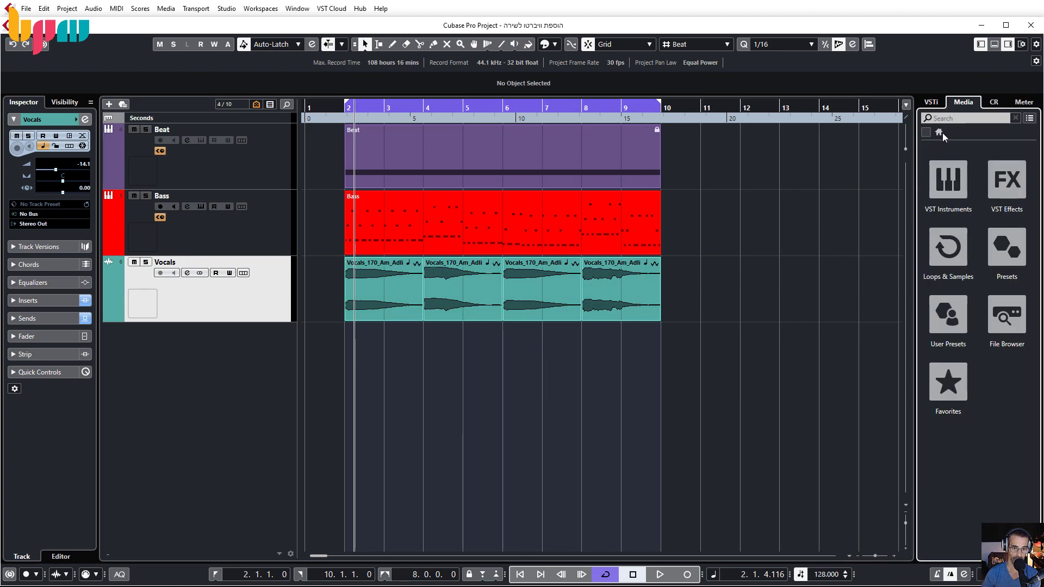
pyautogui.click(947, 257)
pyautogui.click(947, 383)
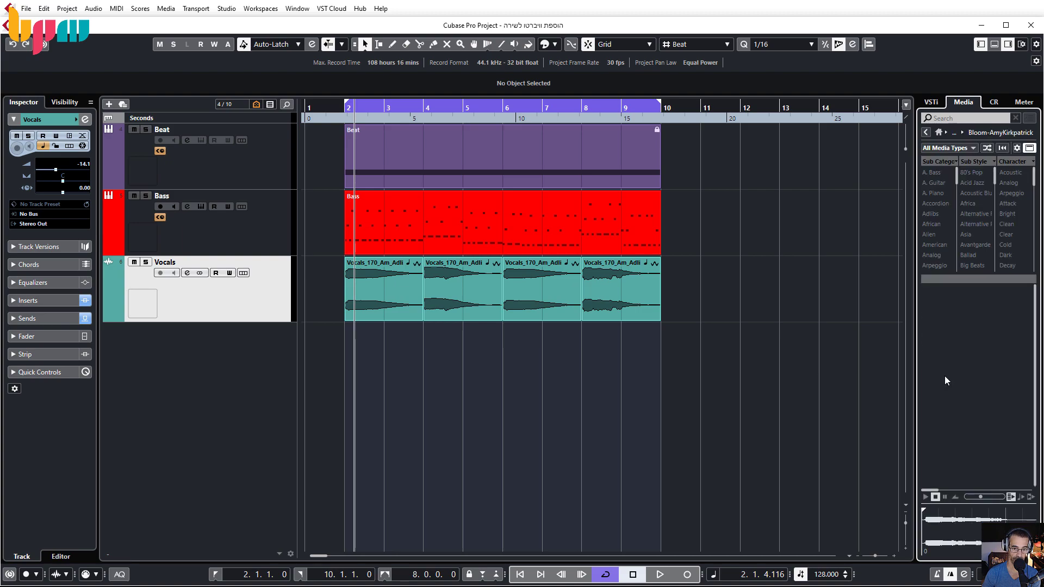
pyautogui.moveTo(914, 330); pyautogui.dragTo(847, 330)
pyautogui.scroll(-5, 913, 380)
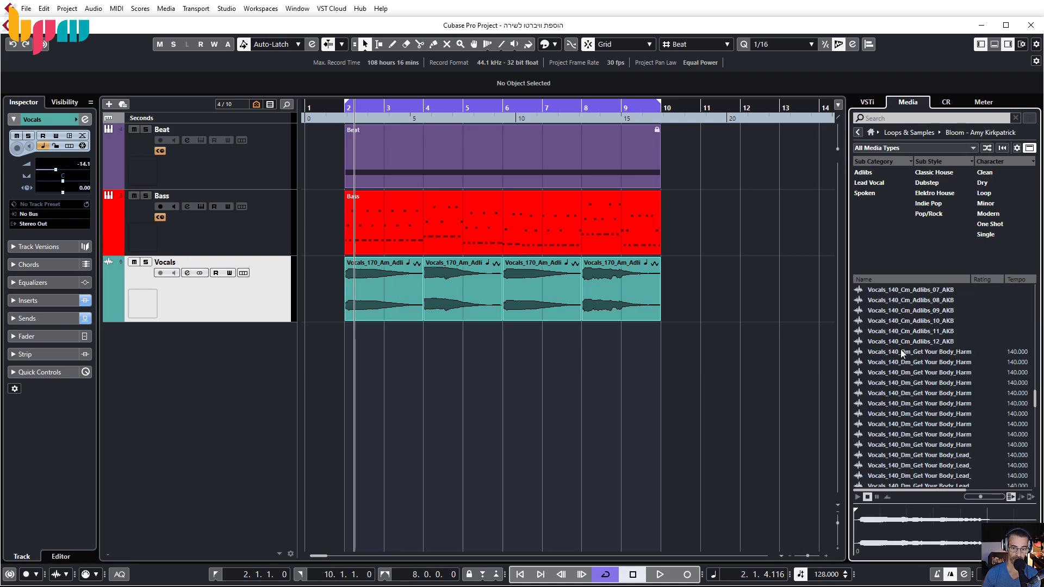
# Audition several vocal samples, including Vocals_140_Cm_Adlibs_04_AKB and Vocals_170_Am_Adlibs_08_AKB, and hide the media browser.
pyautogui.click(907, 372)
pyautogui.scroll(4, 924, 381)
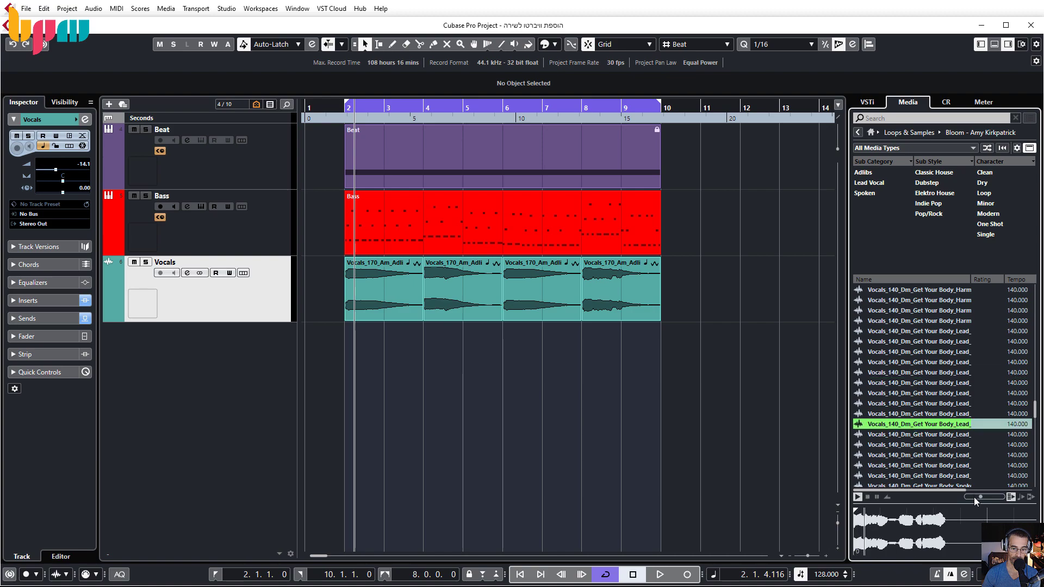
pyautogui.scroll(5, 933, 364)
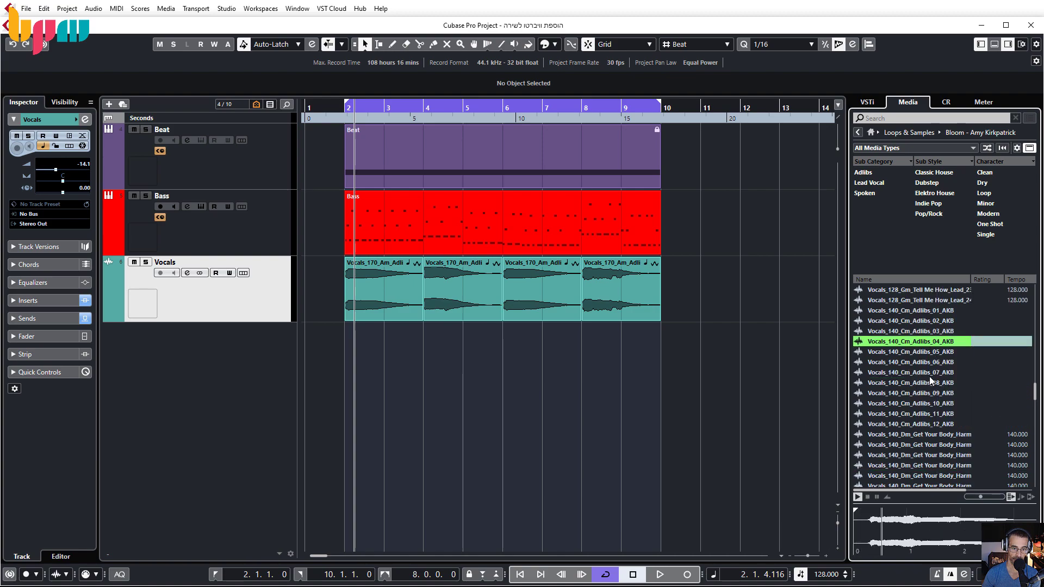
pyautogui.click(927, 392)
pyautogui.scroll(5, 927, 380)
pyautogui.click(927, 341)
pyautogui.scroll(-2, 927, 364)
pyautogui.scroll(-10, 927, 363)
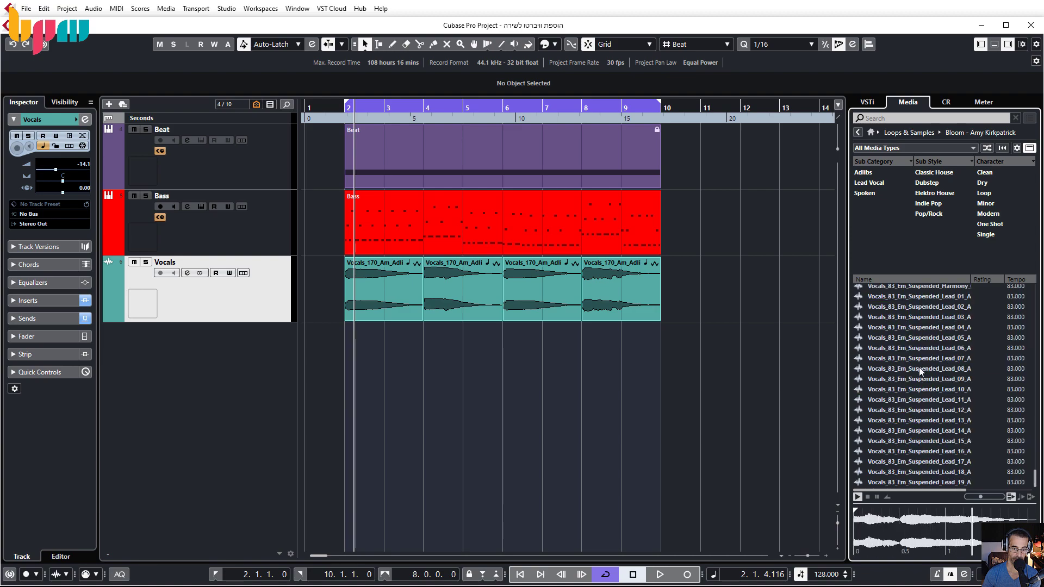
pyautogui.click(928, 333)
pyautogui.click(918, 311)
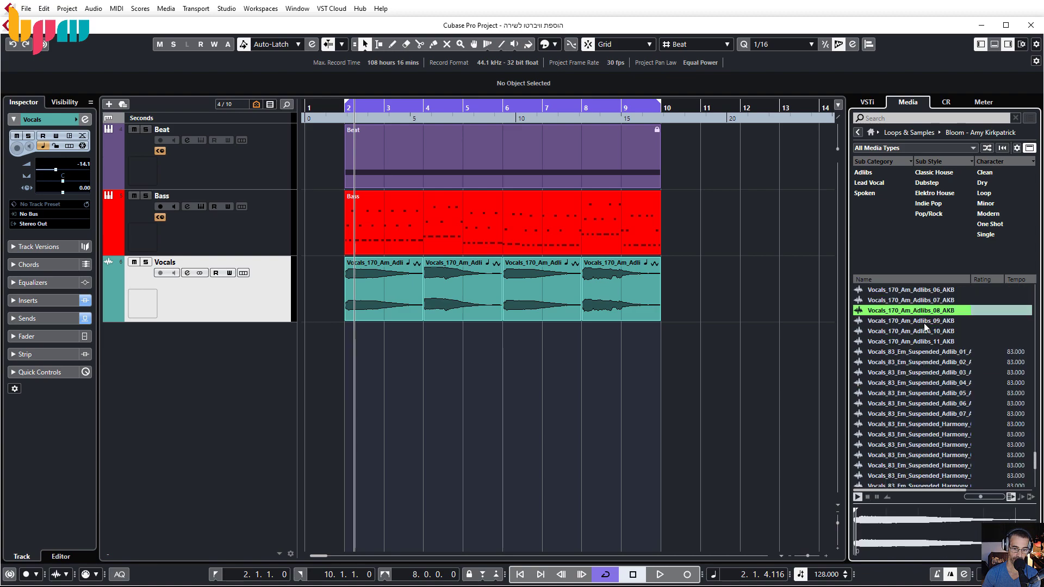
pyautogui.moveTo(918, 311); pyautogui.dragTo(858, 462)
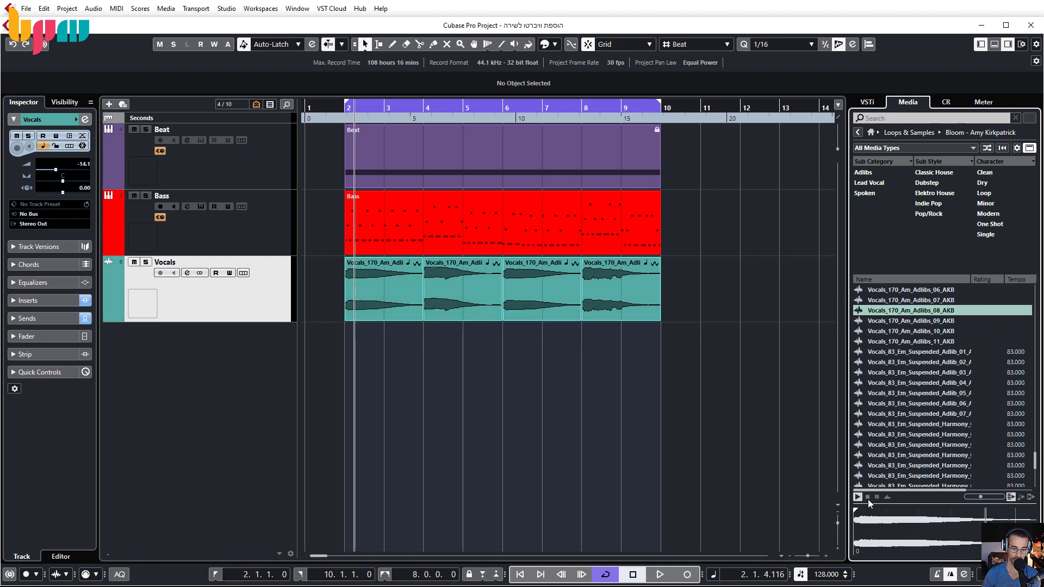
pyautogui.click(1008, 45)
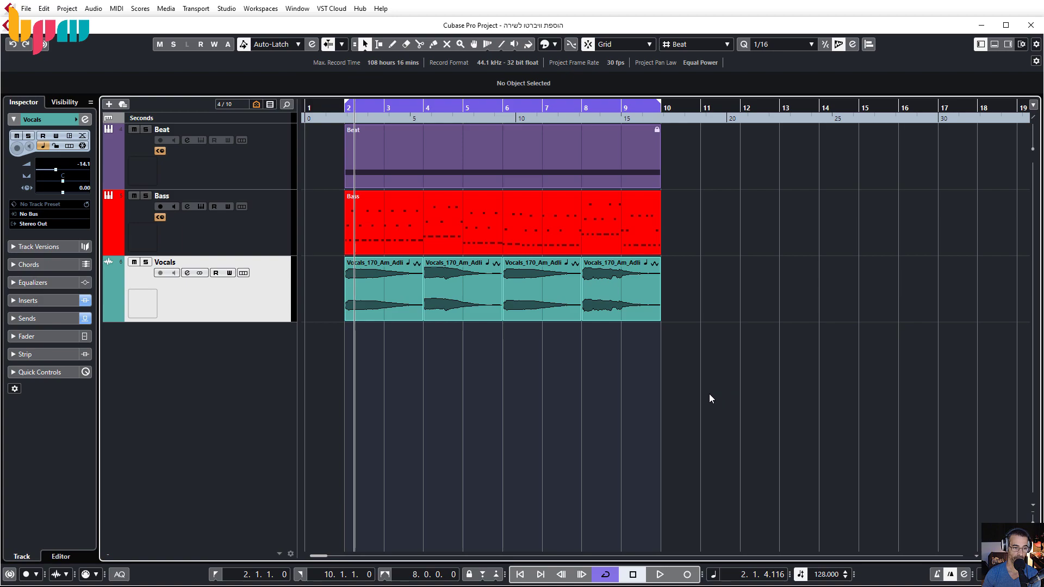
# Return the project cursor to the loop start and bring up the Vocals channel settings.
pyautogui.moveTo(363, 382); pyautogui.dragTo(441, 402)
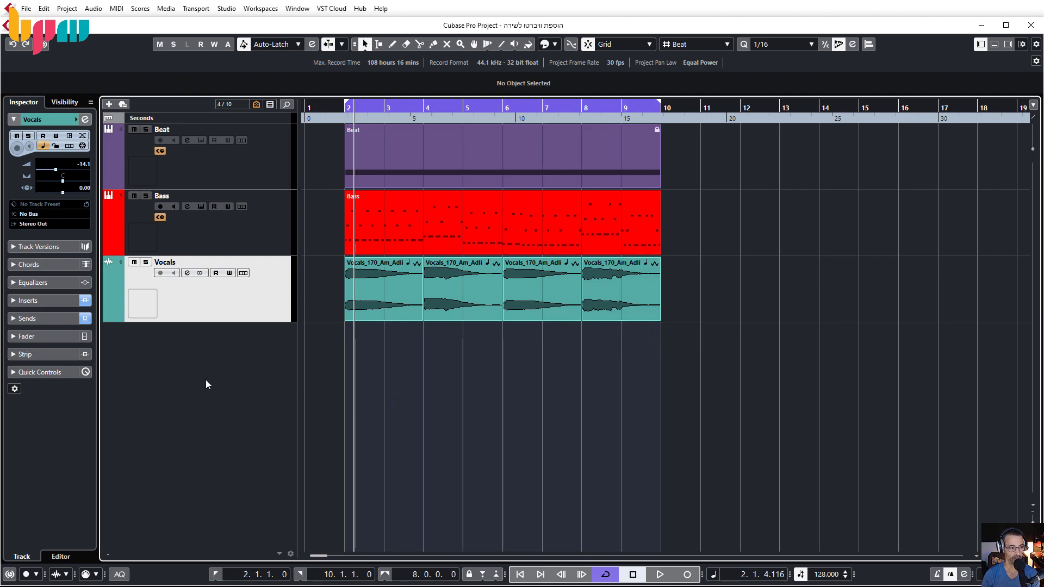
pyautogui.press('KP_1')
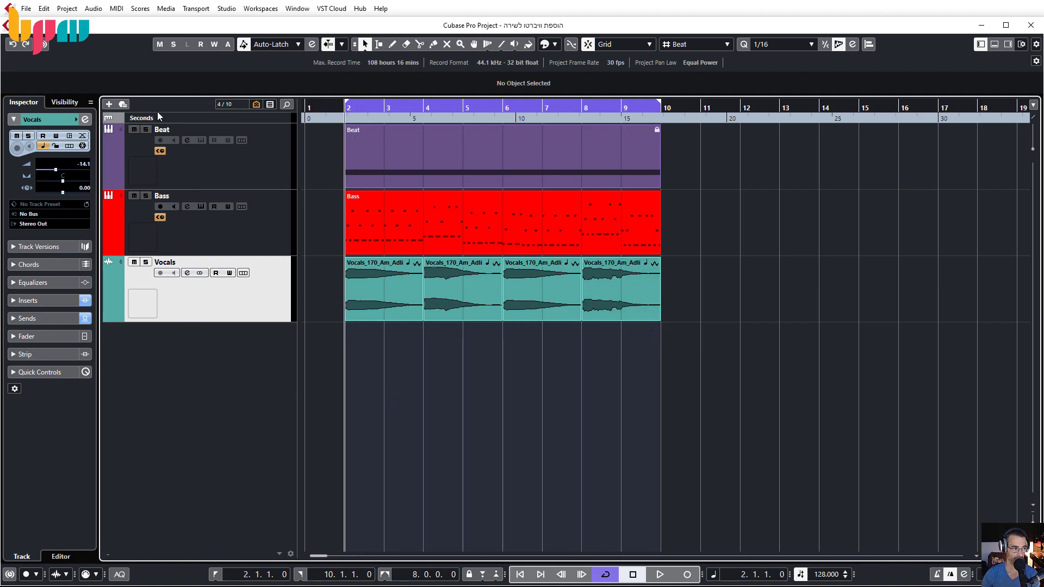
pyautogui.click(86, 120)
pyautogui.moveTo(484, 215); pyautogui.dragTo(330, 122)
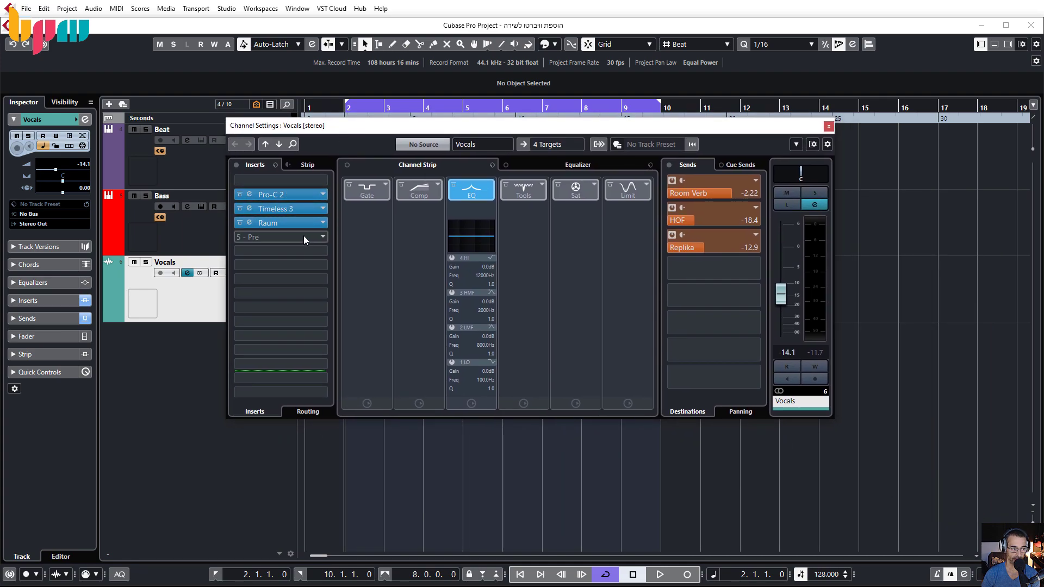
# Bypass the Vocals channel's inserts and sends, solo the track during playback, and check its equalizer curve.
pyautogui.click(236, 166)
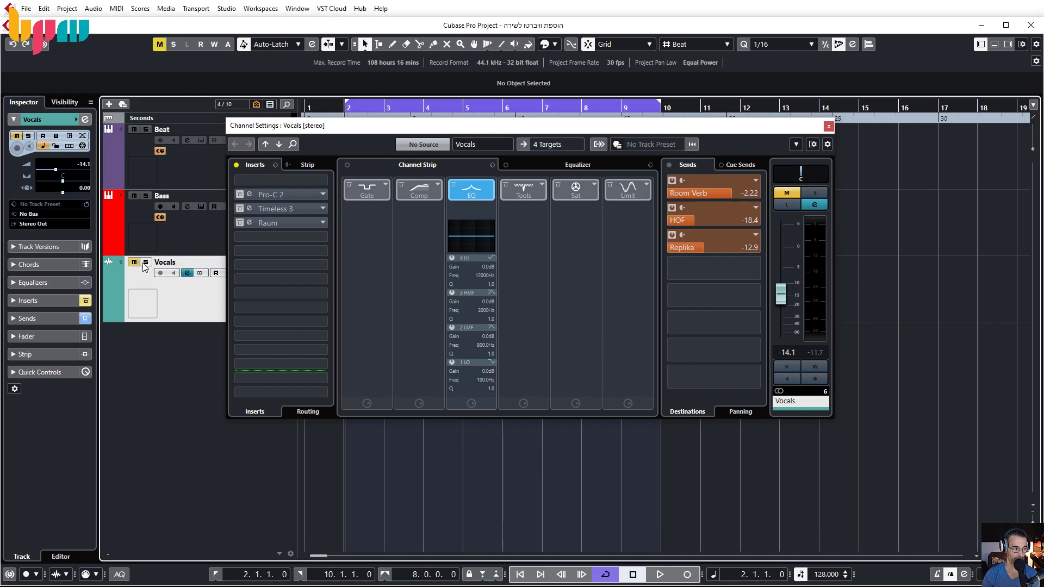
pyautogui.click(145, 262)
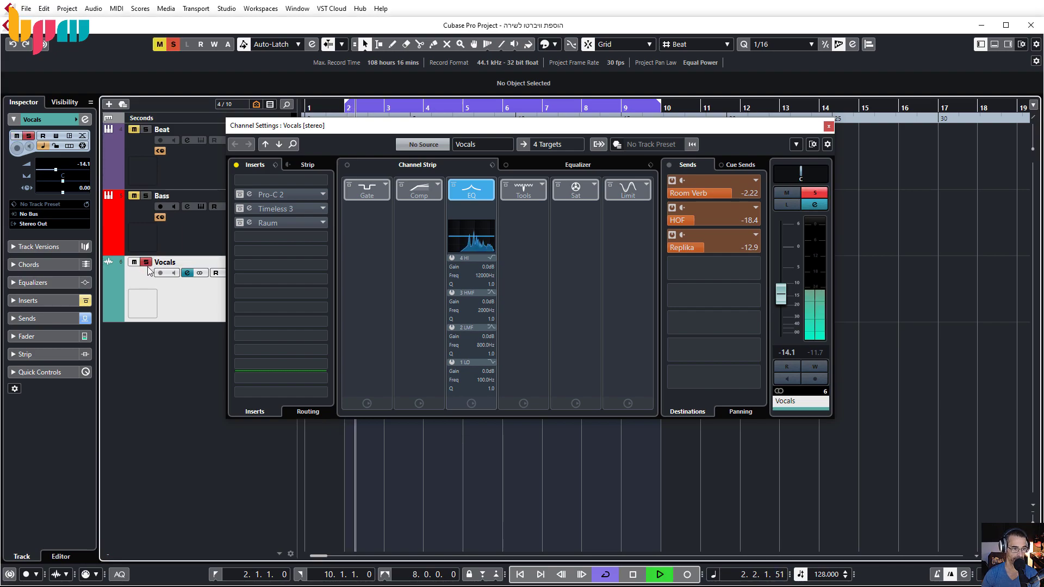
pyautogui.click(670, 166)
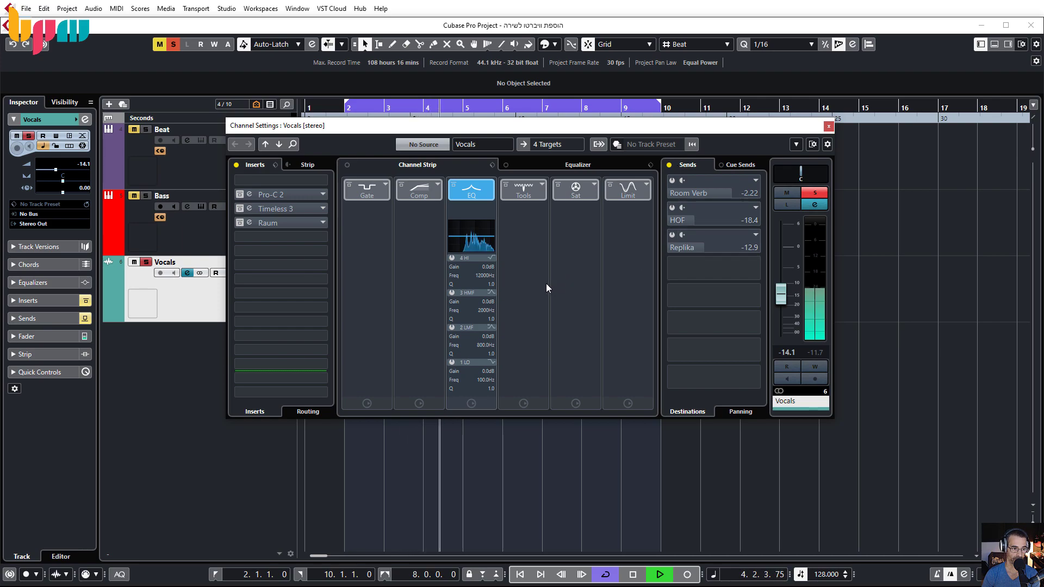
pyautogui.click(545, 166)
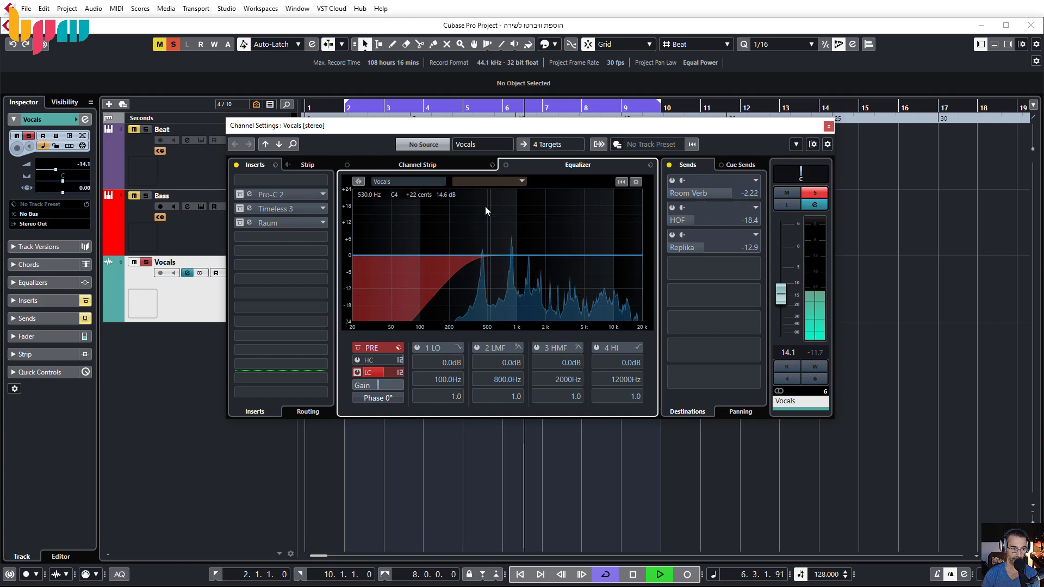
pyautogui.click(435, 166)
# Reactivate the Vocals channel's sends and inserts to compare the sound, and stop playback.
pyautogui.click(237, 172)
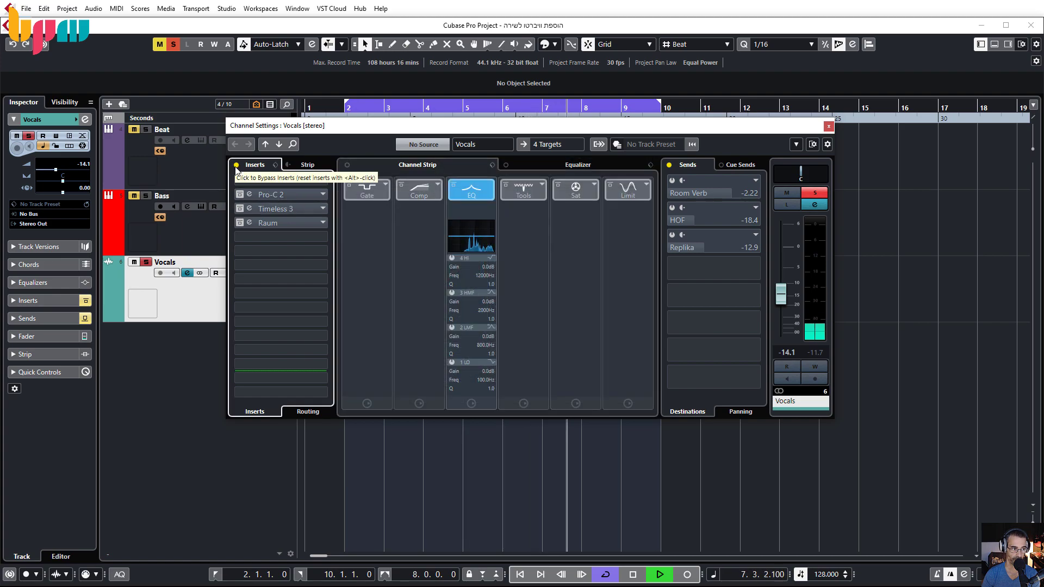
pyautogui.click(669, 165)
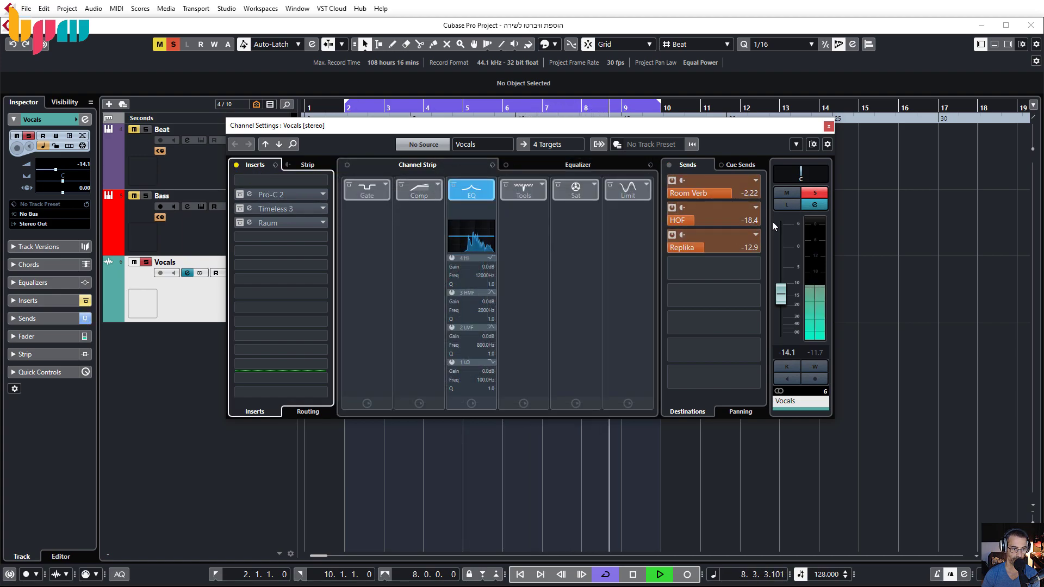
pyautogui.click(237, 165)
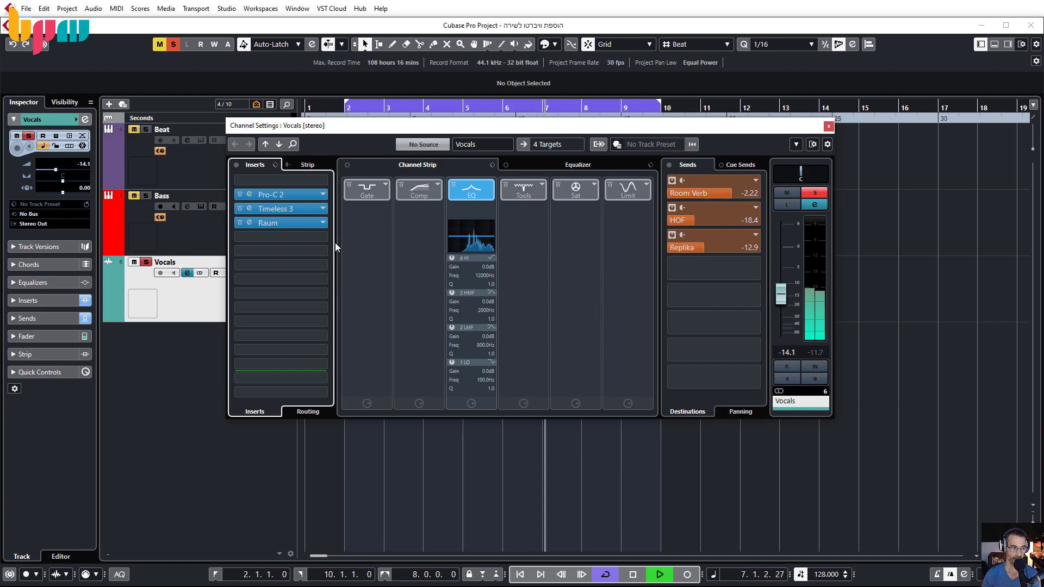
pyautogui.press('space')
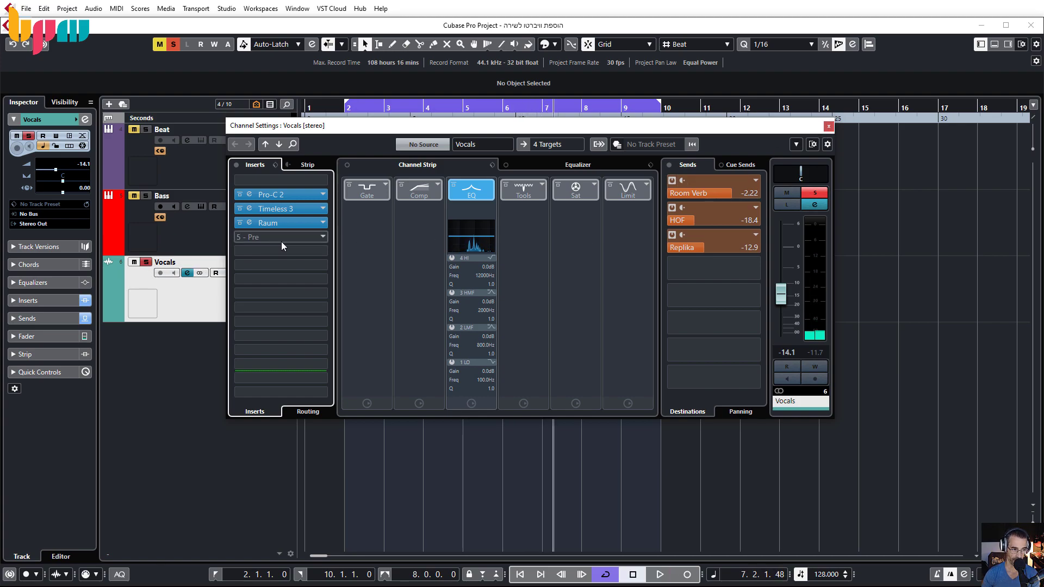
# Load the Steinberg Vibrato effect into the fifth insert slot of the Vocals channel and reposition its window.
pyautogui.click(318, 236)
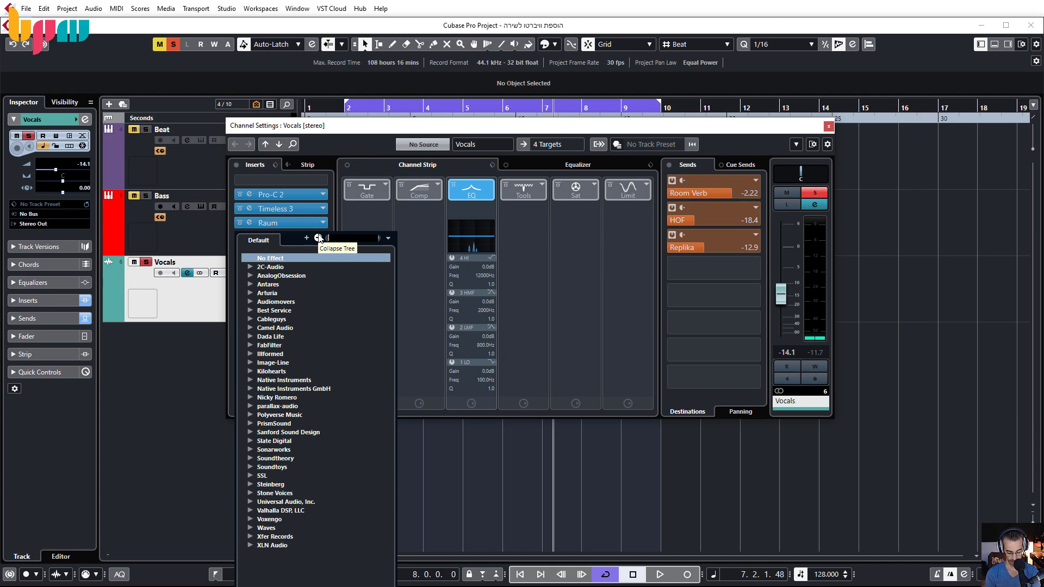
pyautogui.write('vib')
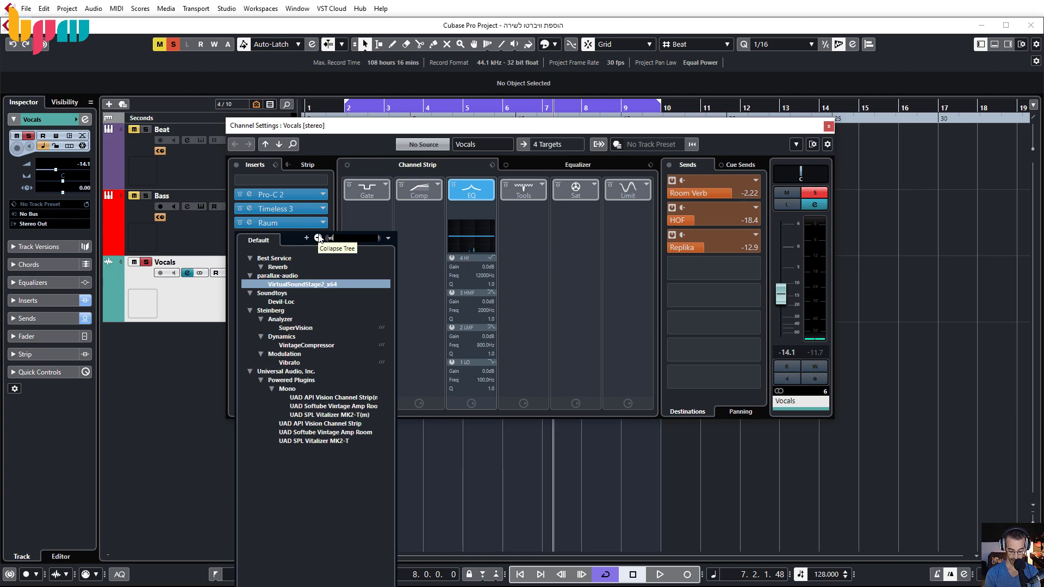
pyautogui.doubleClick(293, 275)
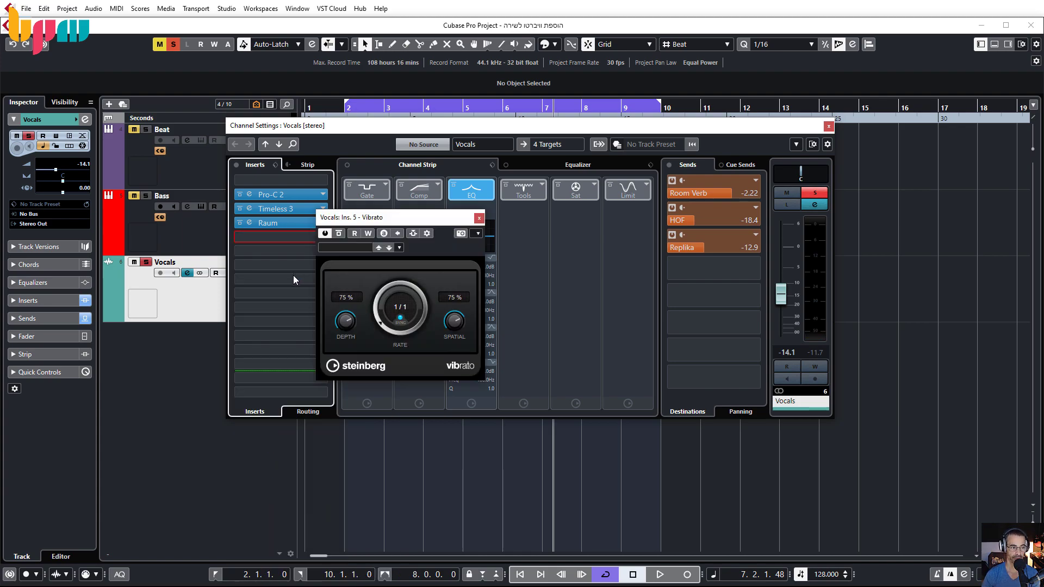
pyautogui.moveTo(405, 219); pyautogui.dragTo(535, 167)
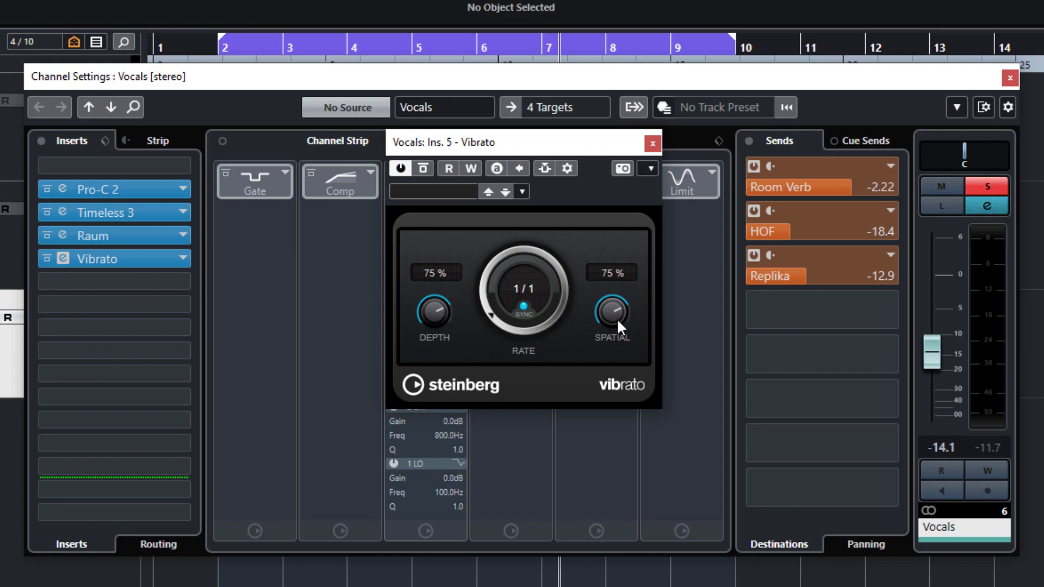
# Set the Vibrato's Spatial to 0 % and move the effect to the first insert slot, reopening its settings.
pyautogui.moveTo(618, 307); pyautogui.dragTo(611, 387)
pyautogui.moveTo(603, 321); pyautogui.dragTo(611, 375)
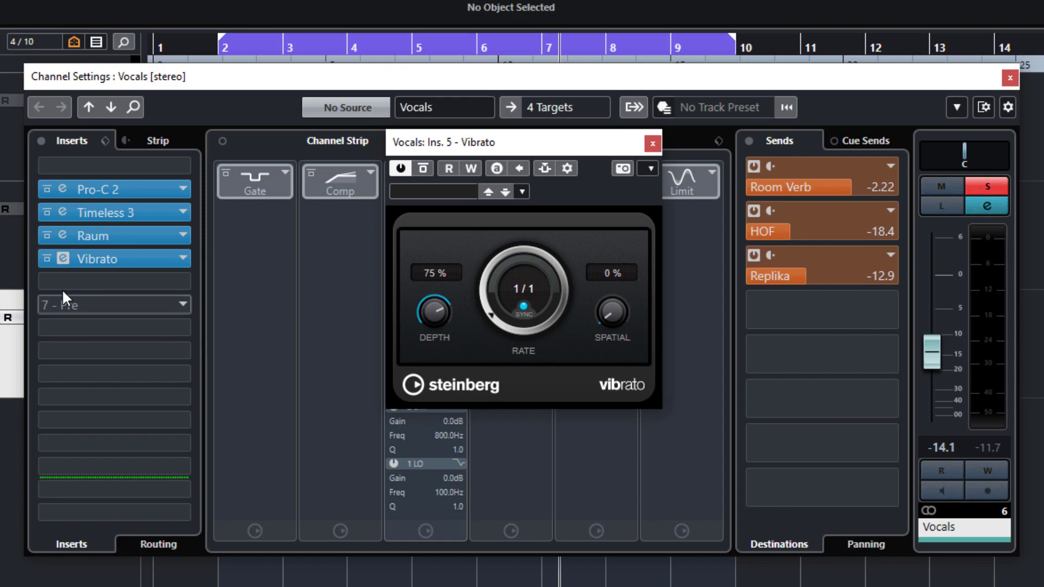
pyautogui.click(105, 258)
pyautogui.moveTo(112, 250); pyautogui.dragTo(105, 173)
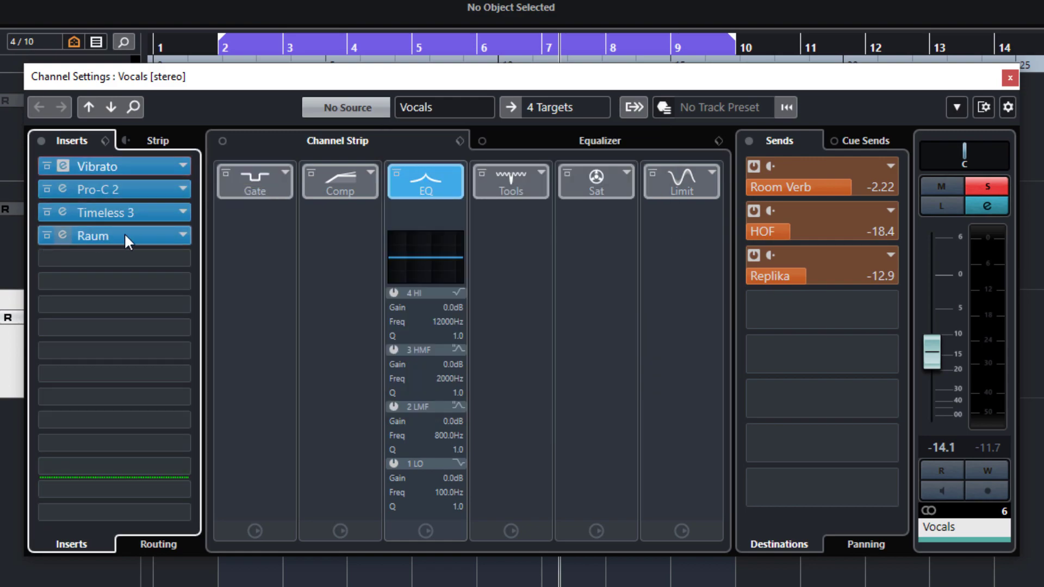
pyautogui.click(123, 166)
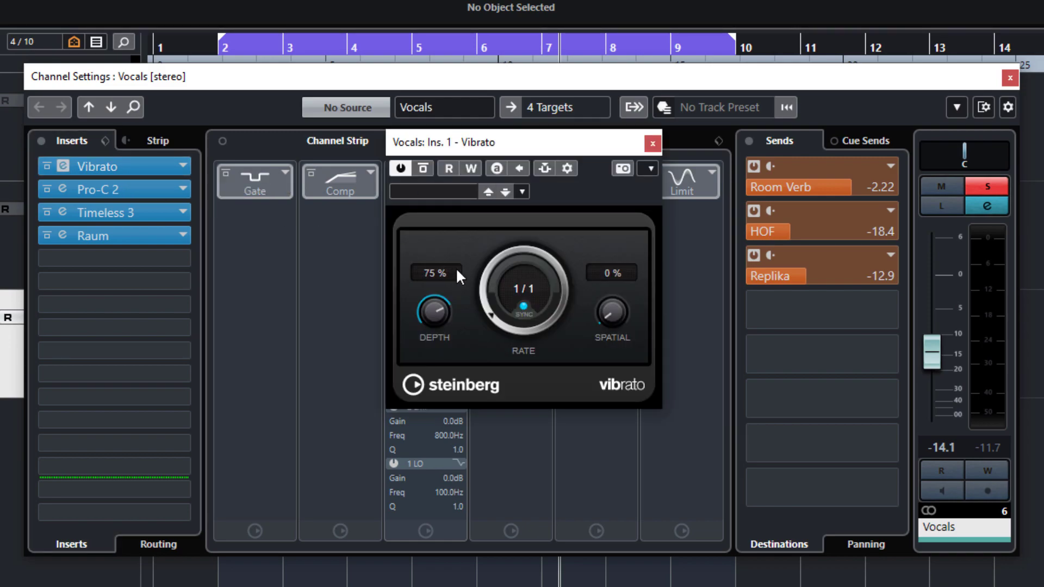
# Turn off tempo sync in the Vibrato effect and set its rate to 5.5 Hz.
pyautogui.click(524, 307)
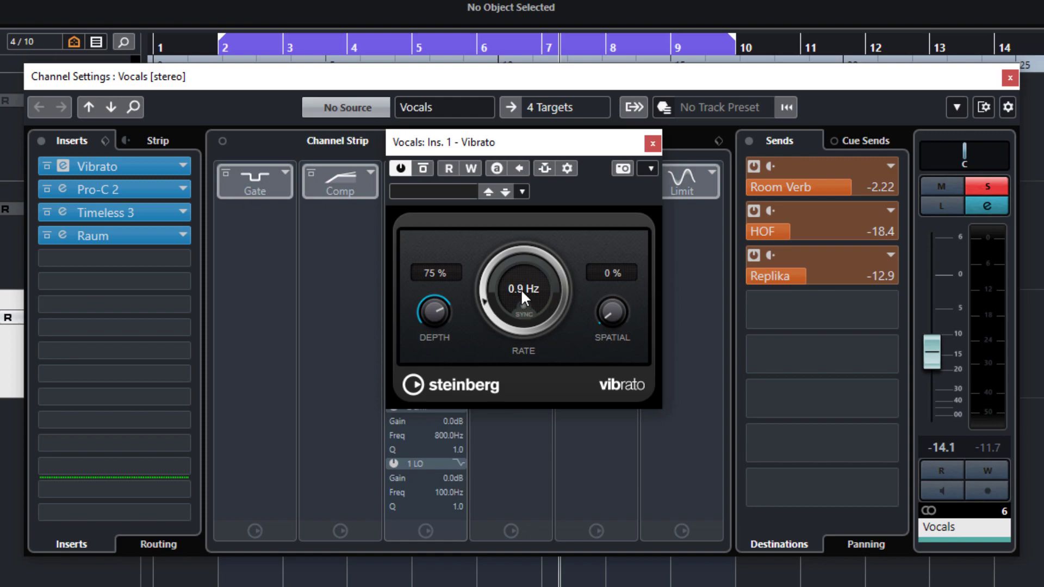
pyautogui.write('5.5')
pyautogui.press('Return')
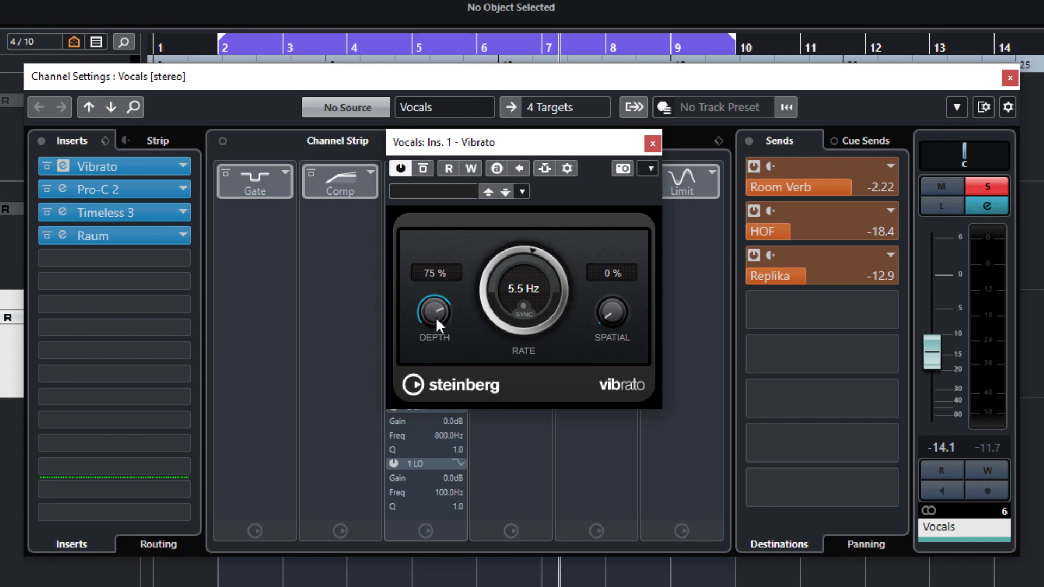
# Play the vocals with the vibrato and lower its Depth to 0 %.
pyautogui.press('space')
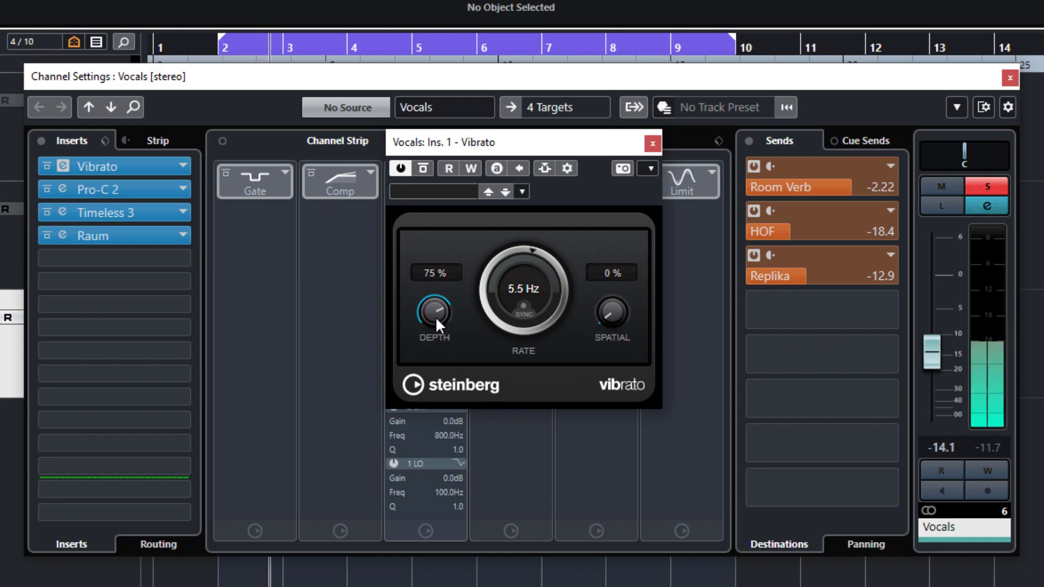
pyautogui.moveTo(435, 316); pyautogui.dragTo(436, 443)
pyautogui.press('space')
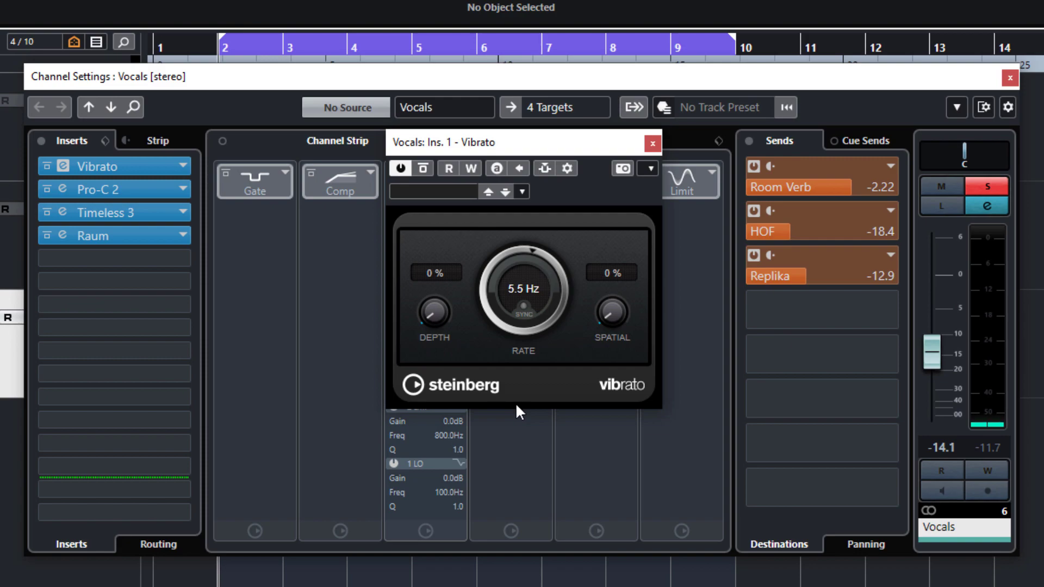
pyautogui.press('space')
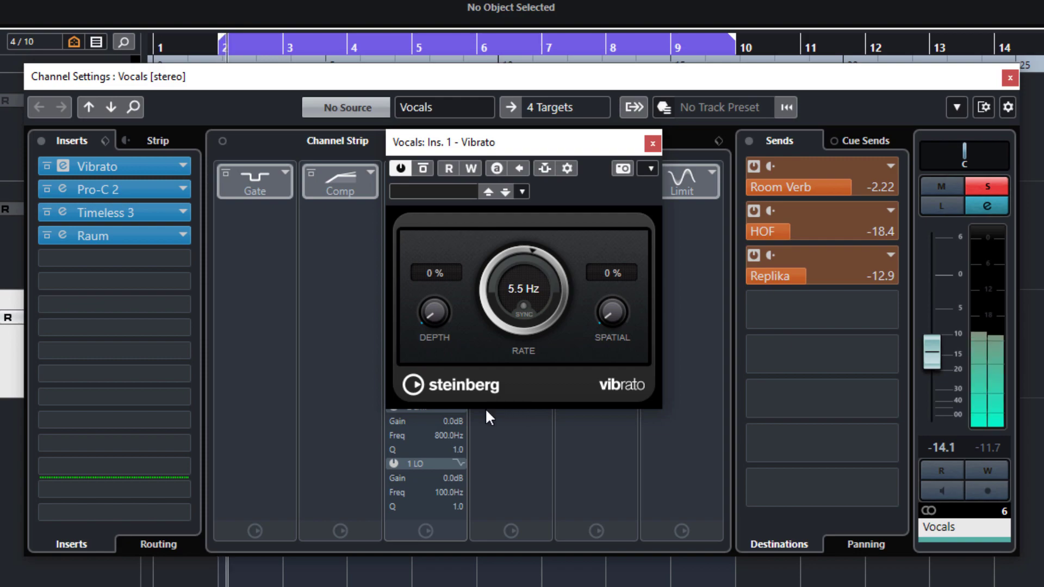
pyautogui.click(438, 315)
pyautogui.press('space')
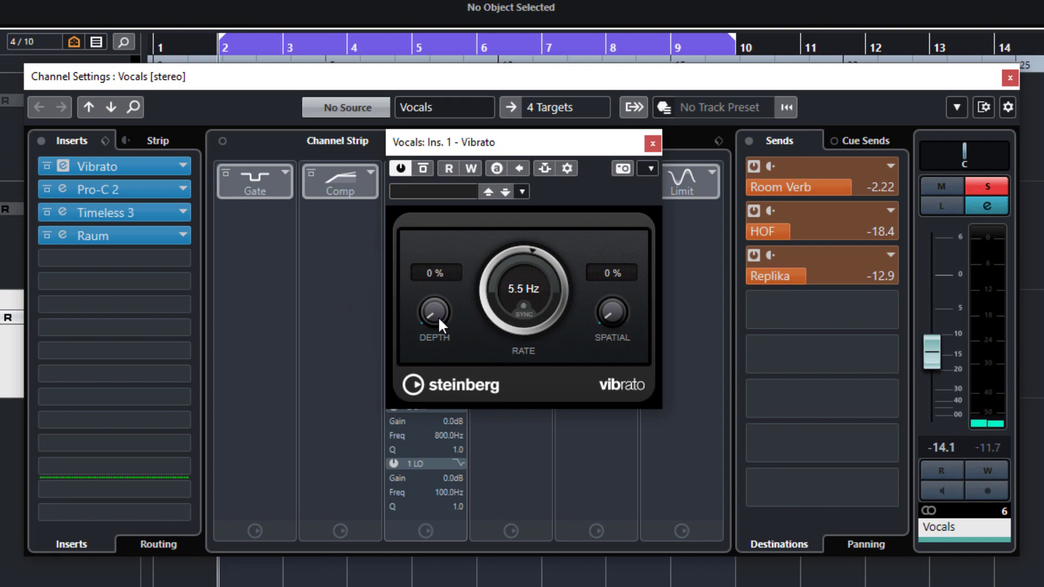
# Audition the 5.5 Hz vibrato by raising Depth, including to 17 %, during playback and returning it to 0 %.
pyautogui.press('space')
pyautogui.moveTo(438, 316); pyautogui.dragTo(432, 356)
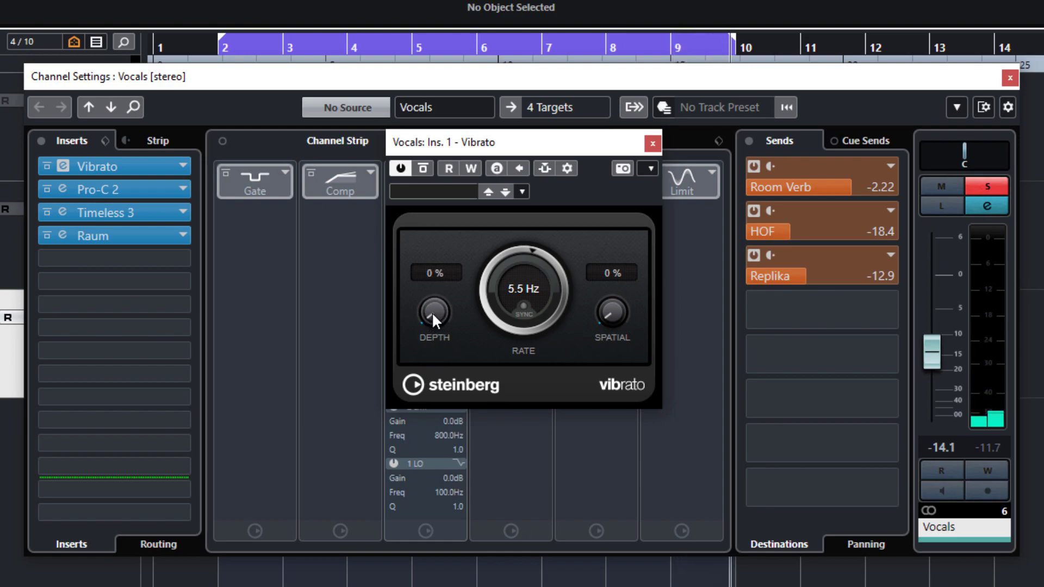
pyautogui.moveTo(432, 279); pyautogui.dragTo(437, 316)
pyautogui.scroll(4, 432, 275)
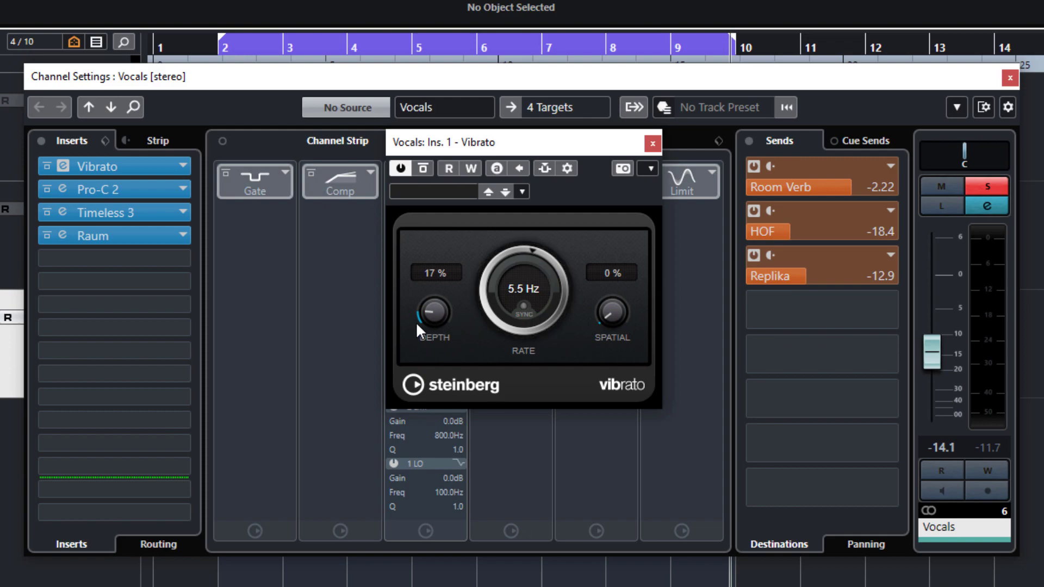
pyautogui.moveTo(426, 312); pyautogui.dragTo(432, 370)
pyautogui.moveTo(437, 313); pyautogui.dragTo(510, 335)
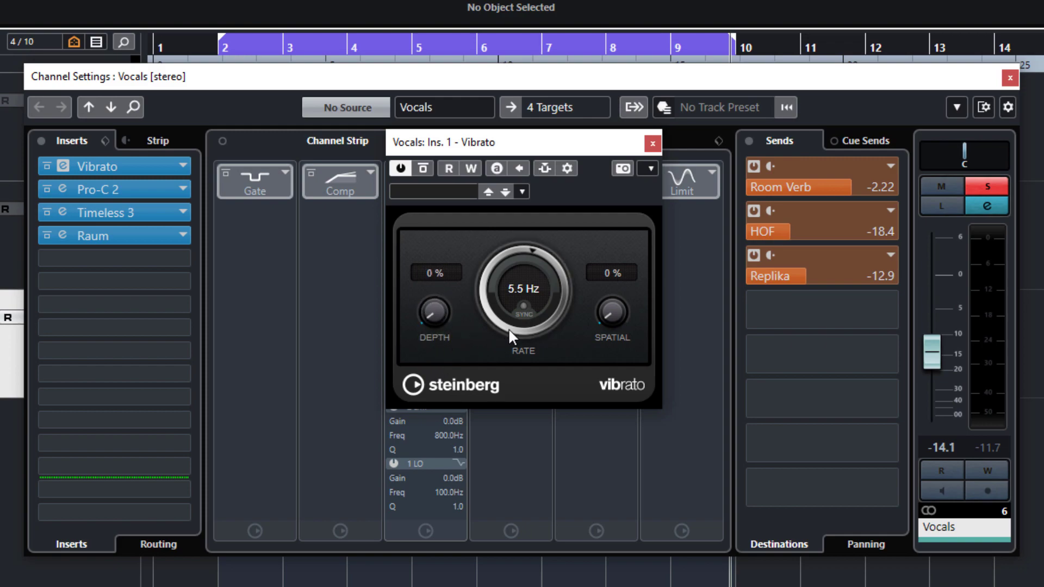
# Set the Vibrato rate to 4.5 Hz and audition Depth changes during playback, returning Depth to 0 %.
pyautogui.click(519, 293)
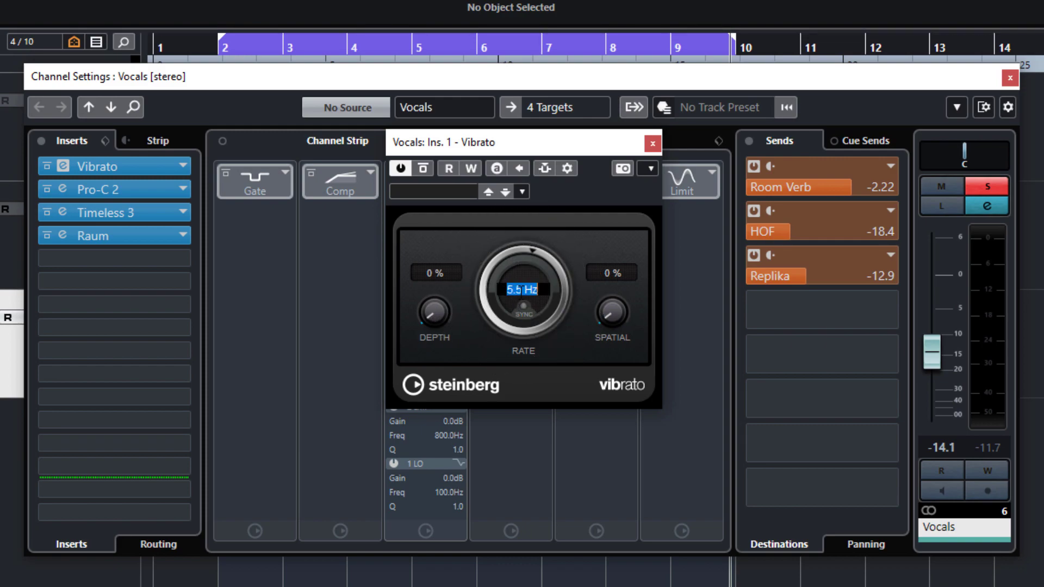
pyautogui.write('4.5')
pyautogui.press('Return')
pyautogui.moveTo(439, 314); pyautogui.dragTo(430, 357)
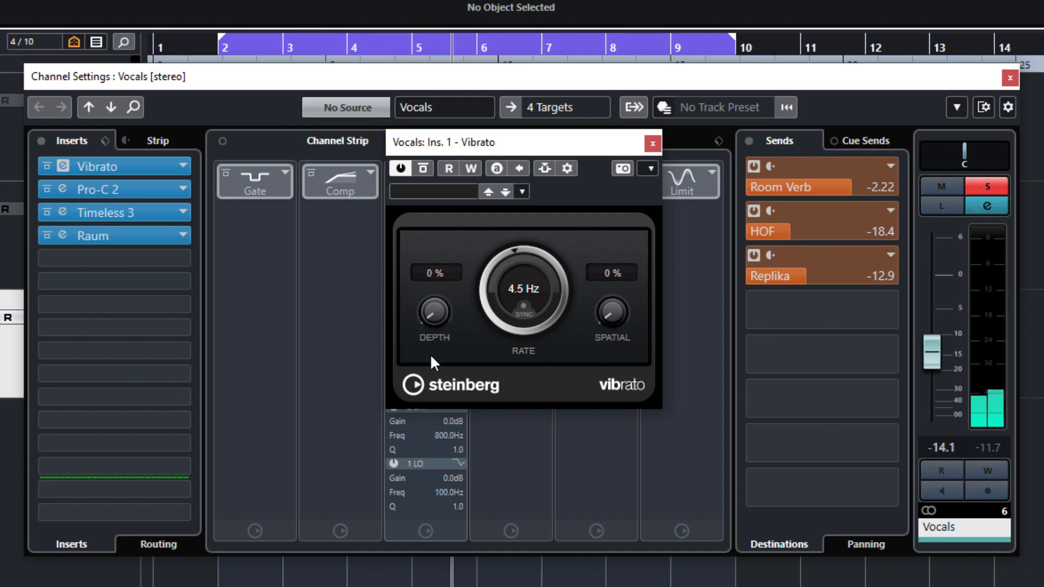
pyautogui.moveTo(428, 311); pyautogui.dragTo(433, 371)
pyautogui.moveTo(432, 315); pyautogui.dragTo(433, 348)
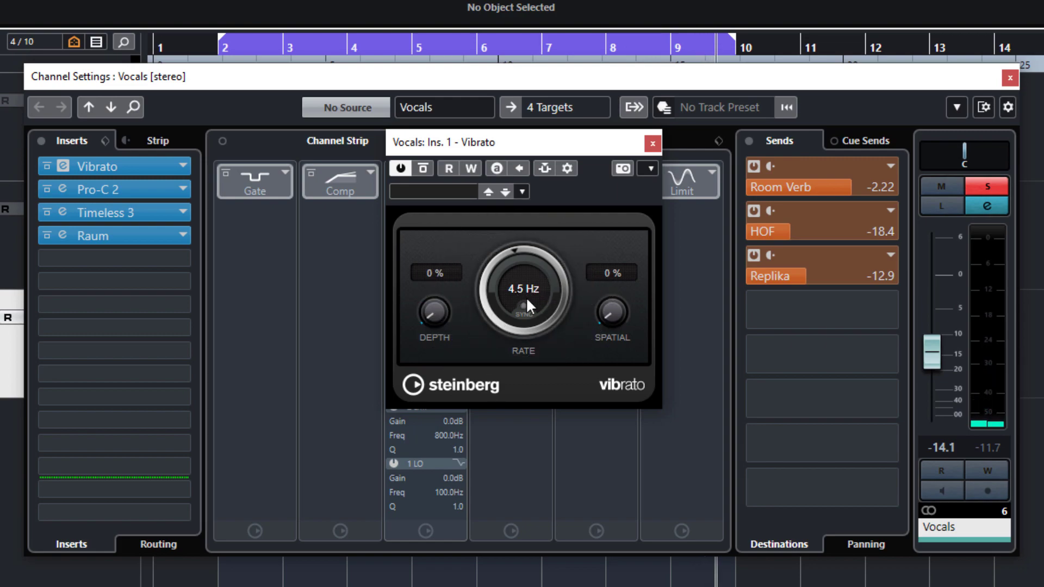
# Set the Vibrato rate to 6.5 Hz and audition Depth changes during playback, returning Depth to 0 %.
pyautogui.doubleClick(527, 290)
pyautogui.write('6.5')
pyautogui.press('Return')
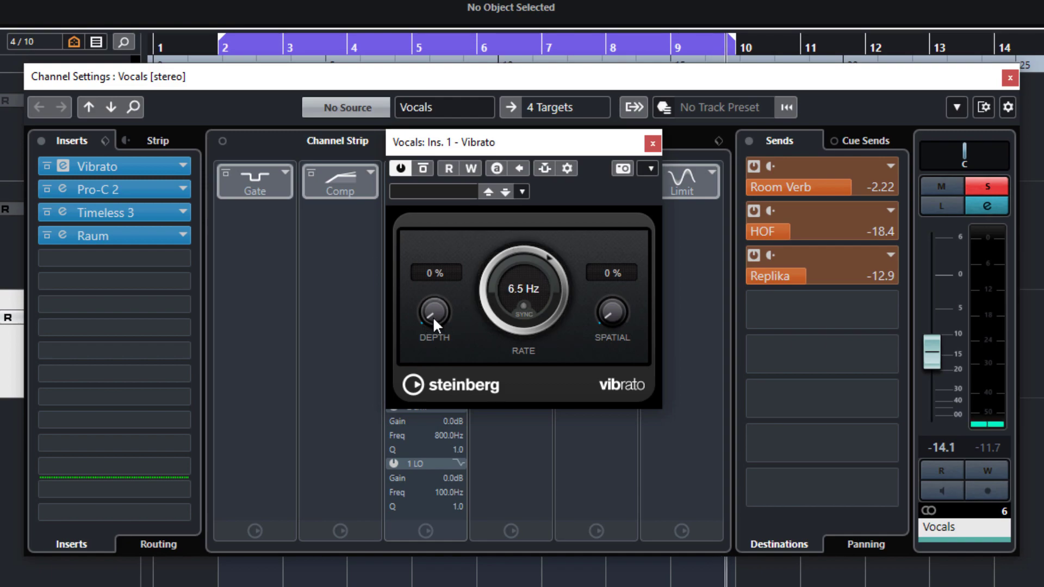
pyautogui.moveTo(433, 318)
pyautogui.mouseDown()
pyautogui.moveTo(435, 262)
pyautogui.moveTo(432, 335)
pyautogui.moveTo(436, 292)
pyautogui.moveTo(436, 324)
pyautogui.mouseUp()
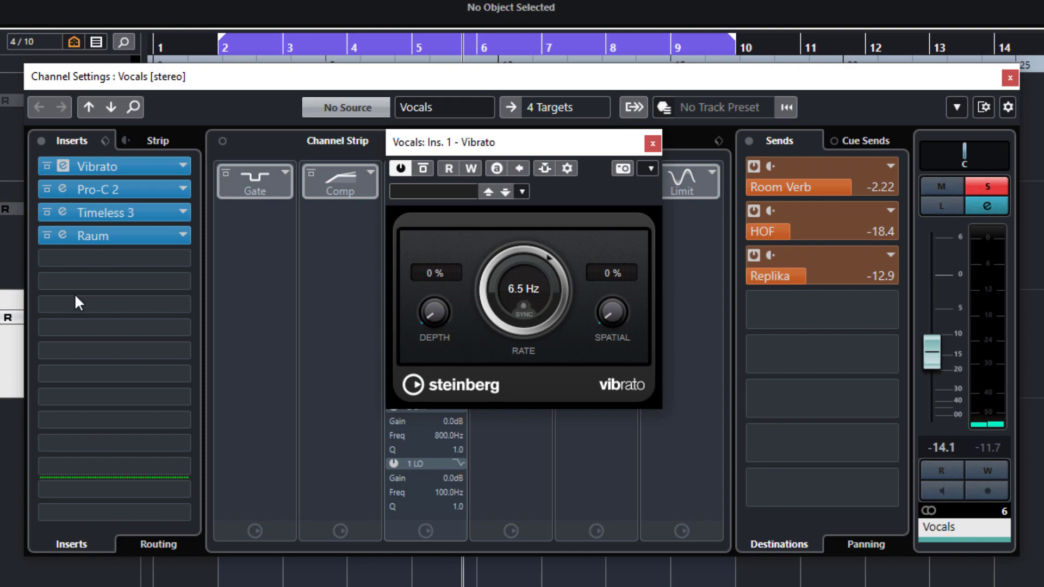
# Set the Vibrato rate back to 5.5 Hz, leaving Vocals unmuted and soloed and the effect's automation writing off.
pyautogui.press('s')
pyautogui.press('m')
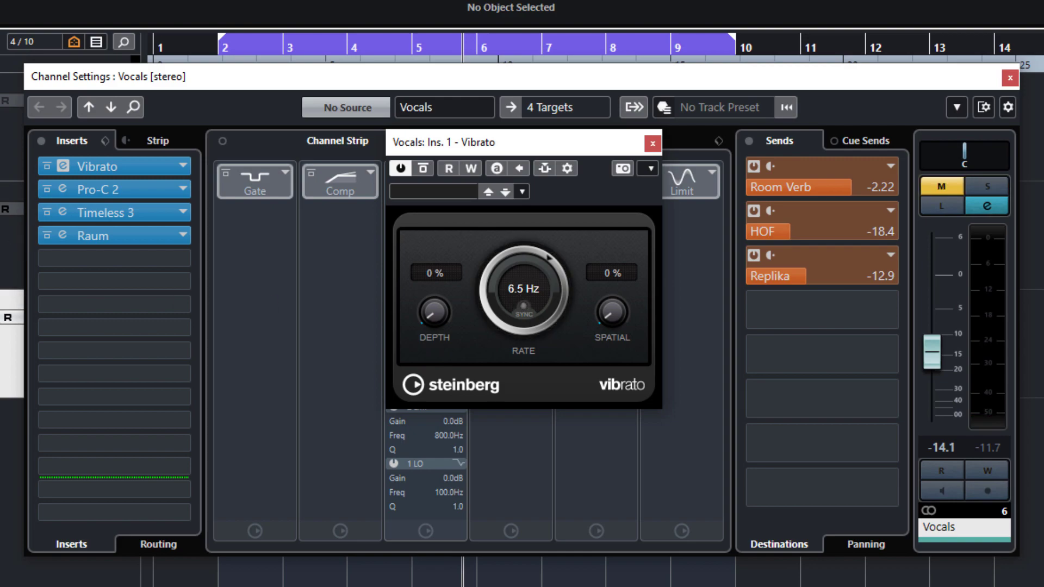
pyautogui.press('m')
pyautogui.click(466, 168)
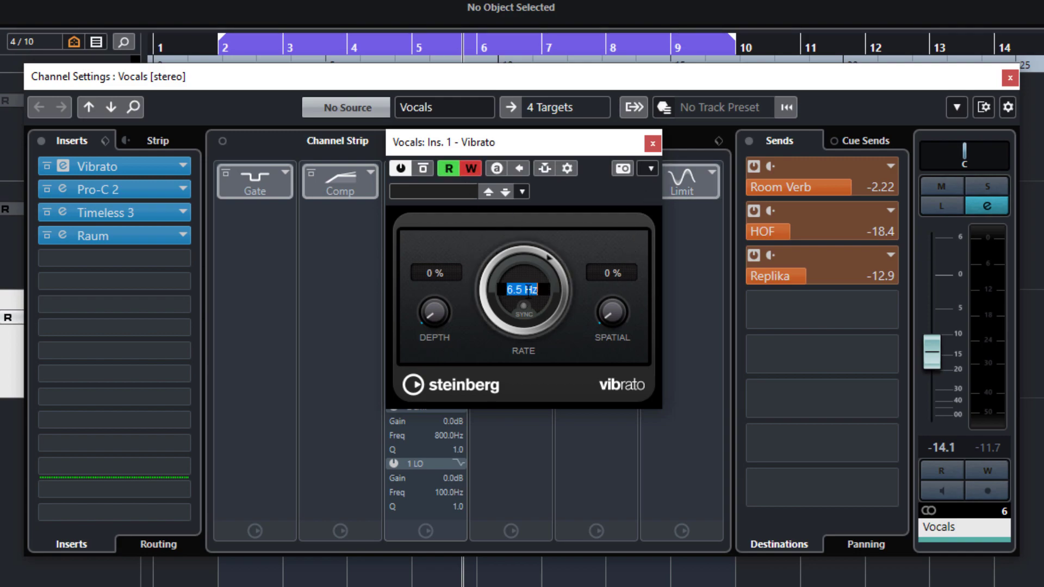
pyautogui.write('5.5')
pyautogui.press('Return')
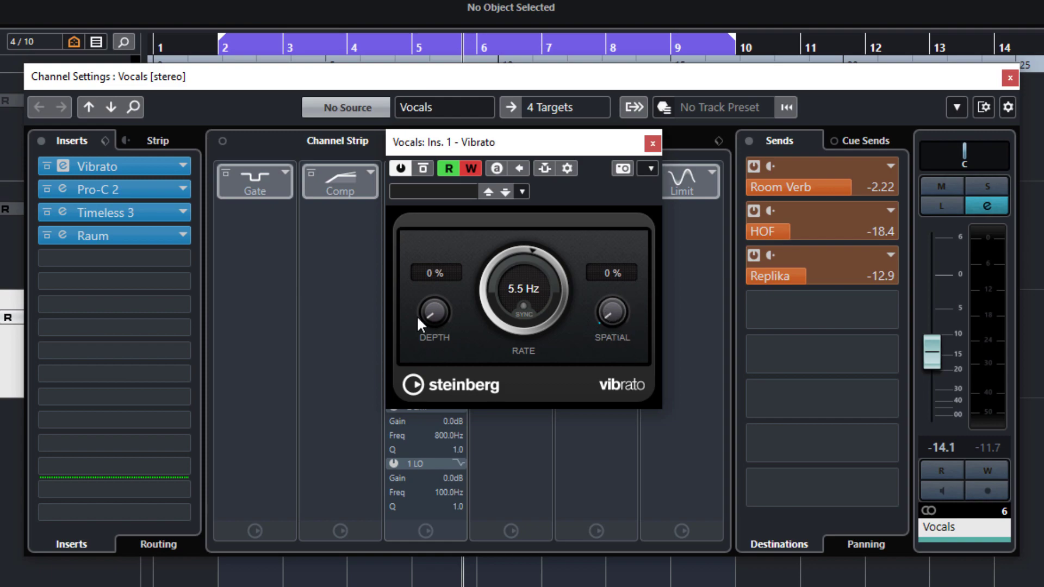
pyautogui.press('s')
pyautogui.click(470, 169)
# Play the vocals, raise the Vibrato's Spatial to 100 % and set its Depth to 13 %.
pyautogui.press('space')
pyautogui.moveTo(608, 318); pyautogui.dragTo(611, 94)
pyautogui.moveTo(437, 311); pyautogui.dragTo(422, 261)
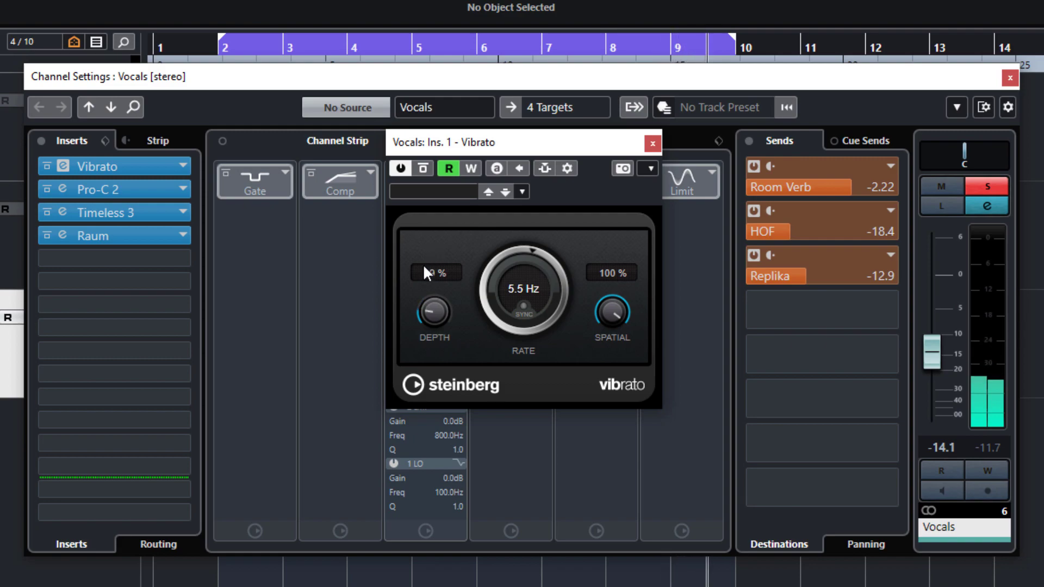
pyautogui.moveTo(429, 310); pyautogui.dragTo(427, 319)
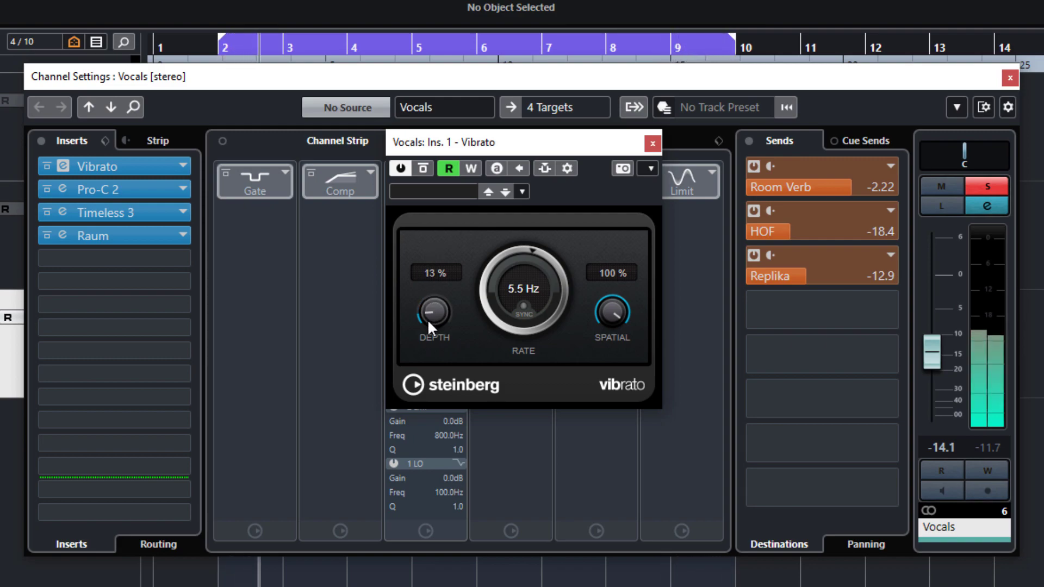
pyautogui.click(617, 320)
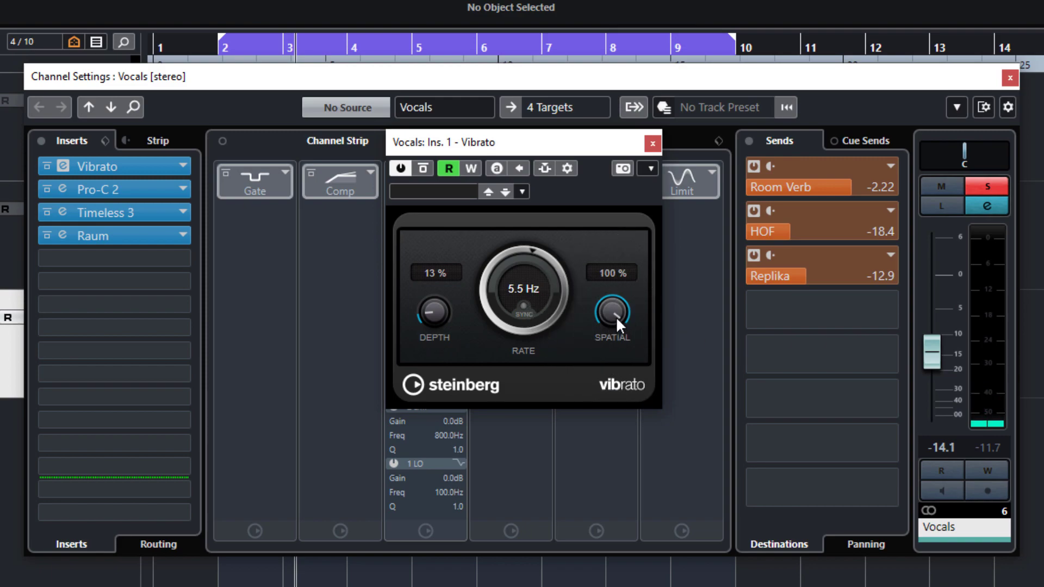
# Reset the Vibrato's Spatial and Depth to 0 %.
pyautogui.moveTo(614, 317); pyautogui.dragTo(624, 565)
pyautogui.moveTo(434, 312); pyautogui.dragTo(433, 402)
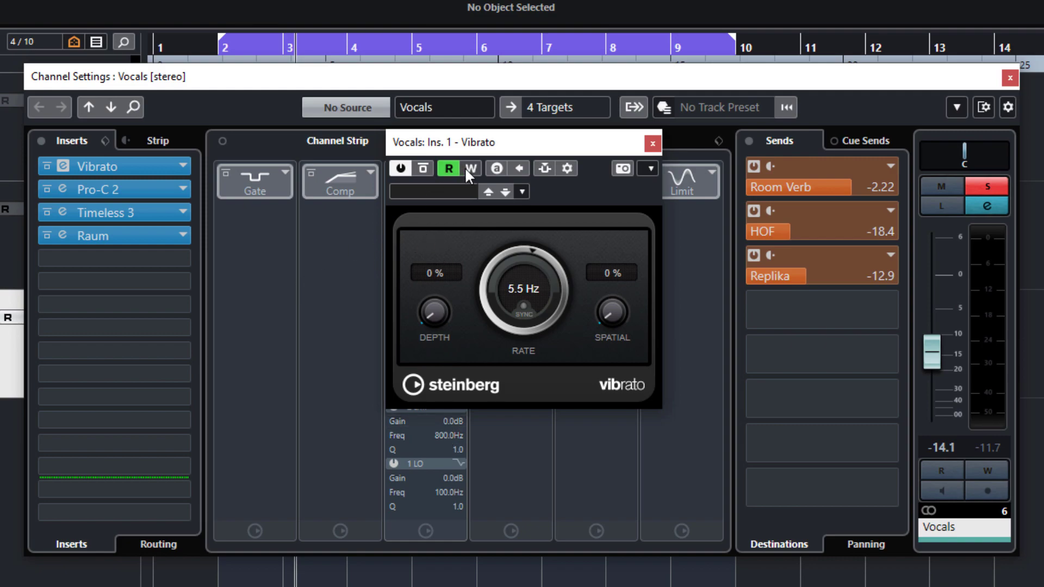
# Unsolo Vocals and, with automation writing enabled, record Vibrato Depth movements while playing the cycle from bar 2, returning Depth to 0 % between phrases.
pyautogui.press('s')
pyautogui.press('KP_1')
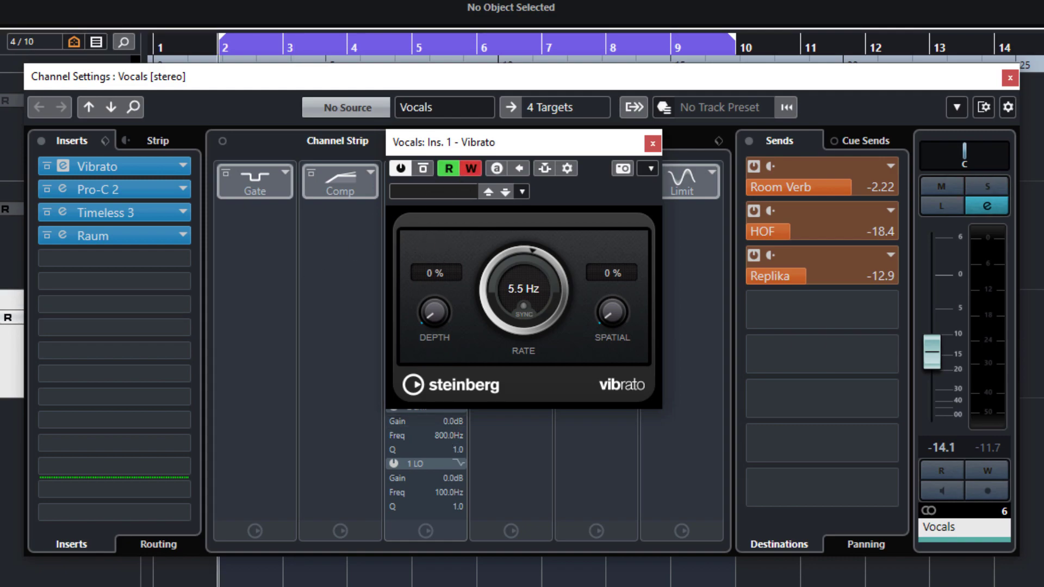
pyautogui.moveTo(439, 312); pyautogui.dragTo(435, 381)
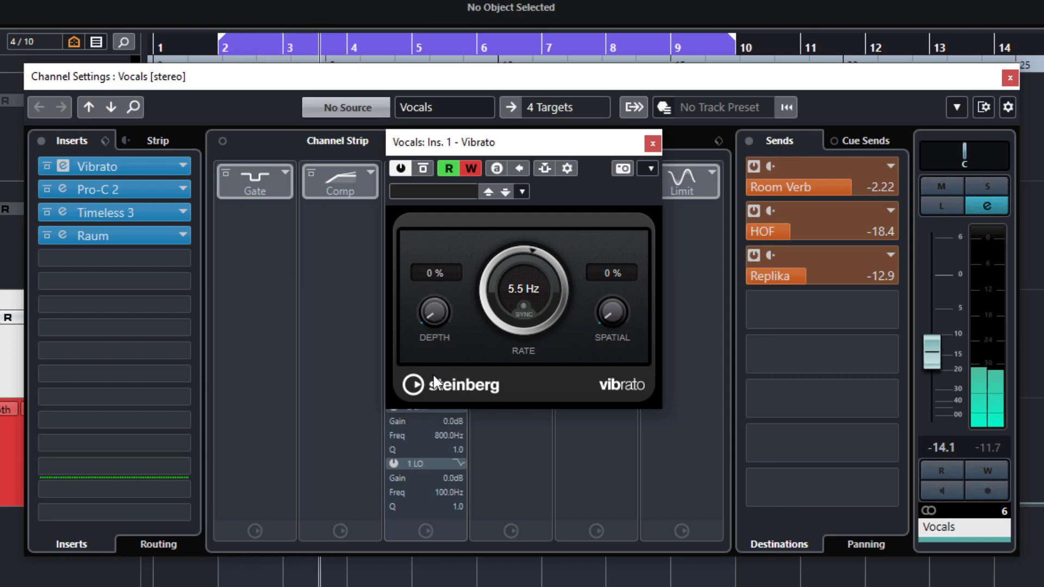
pyautogui.moveTo(437, 321)
pyautogui.mouseDown()
pyautogui.moveTo(436, 277)
pyautogui.moveTo(434, 353)
pyautogui.moveTo(432, 312)
pyautogui.mouseUp()
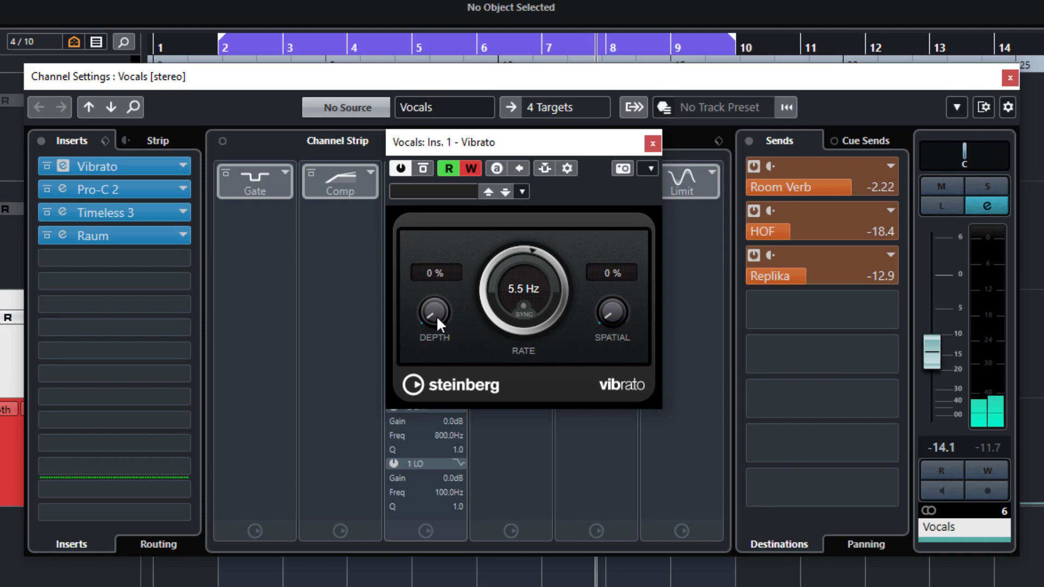
pyautogui.moveTo(435, 314); pyautogui.dragTo(430, 352)
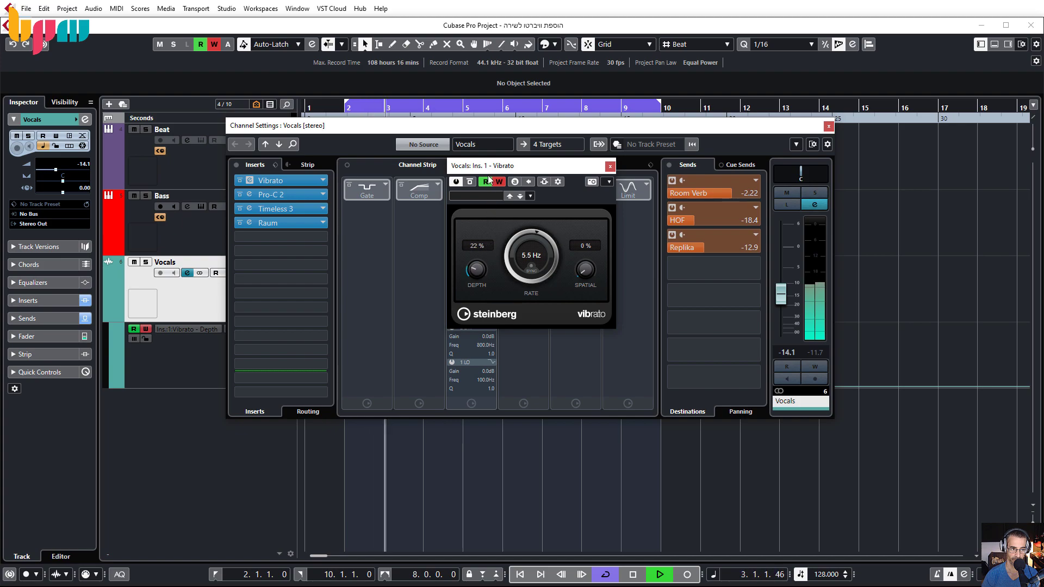
# Move the Vocals channel settings window clear of the Depth automation lane and reopen the Vibrato editor.
pyautogui.click(497, 131)
pyautogui.moveTo(498, 131); pyautogui.dragTo(588, 57)
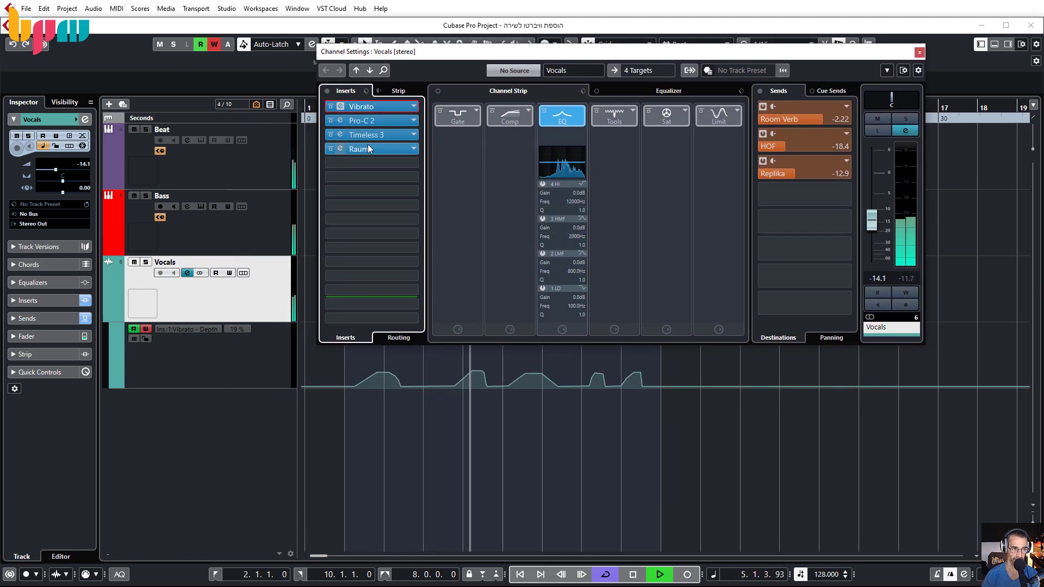
pyautogui.click(364, 106)
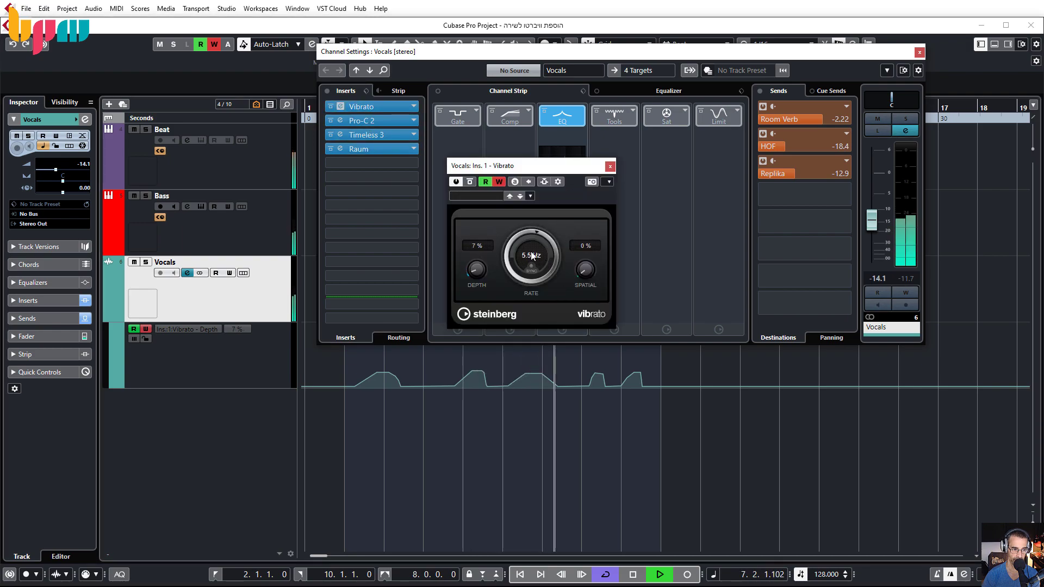
# Record Vibrato Rate automation during playback, ending at 5.0 Hz, and turn off the effect's automation writing once playback is stopped.
pyautogui.moveTo(536, 257)
pyautogui.mouseDown()
pyautogui.moveTo(530, 276)
pyautogui.moveTo(530, 242)
pyautogui.moveTo(527, 270)
pyautogui.mouseUp()
pyautogui.press('space')
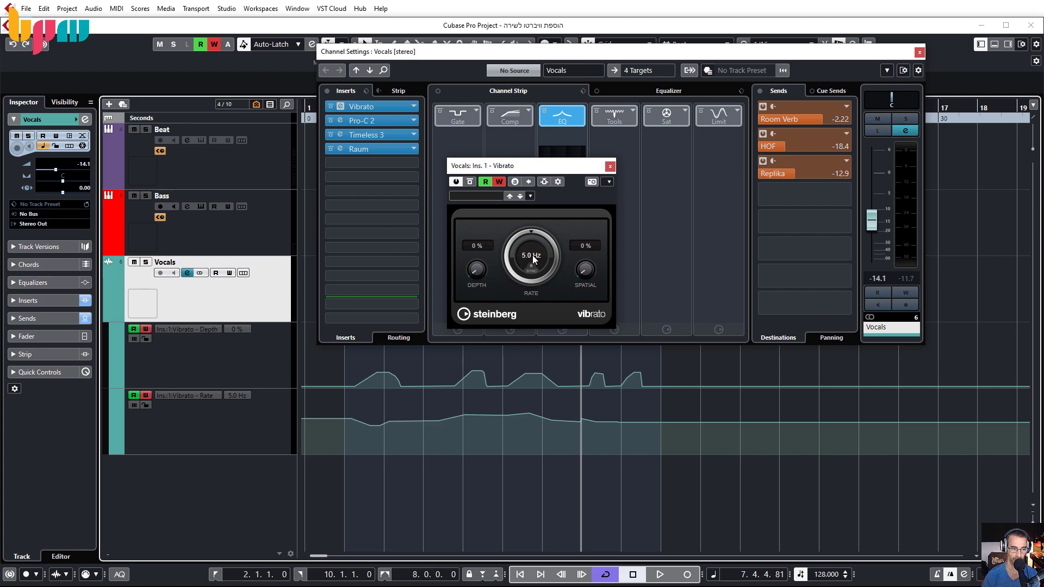
pyautogui.click(477, 272)
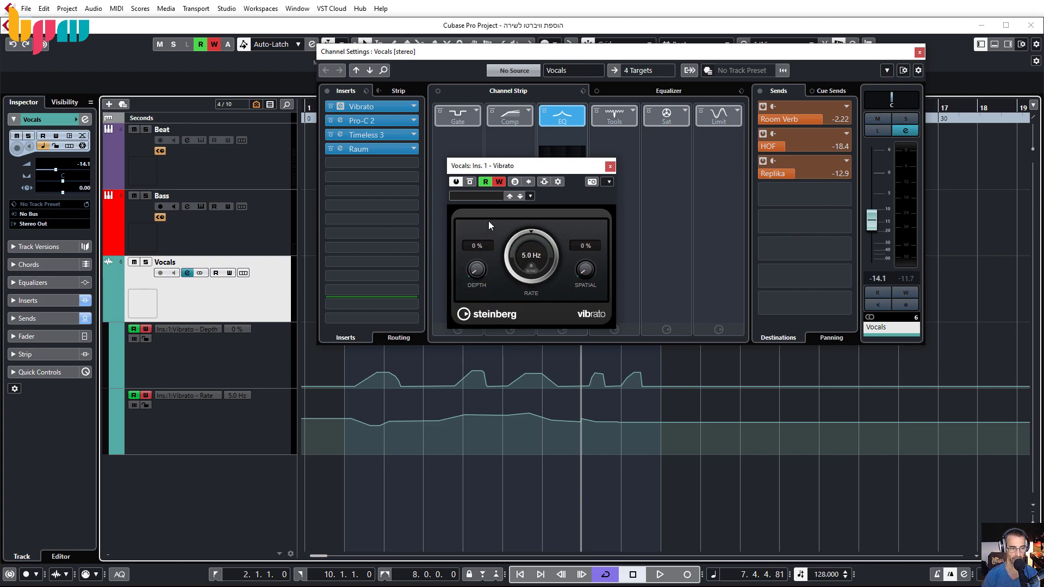
pyautogui.click(498, 182)
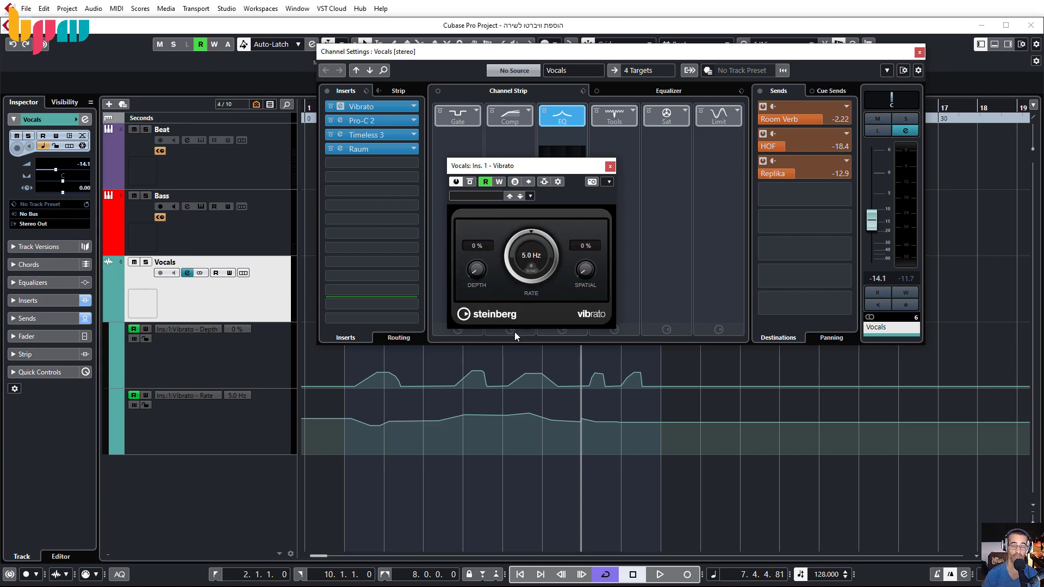